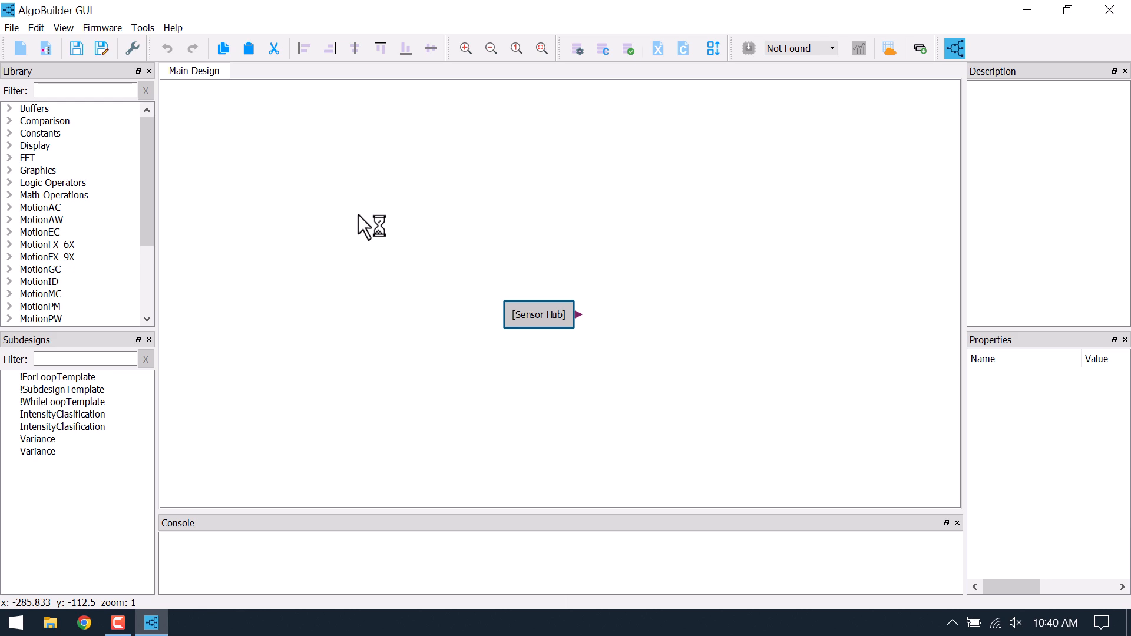
# Set the Unicleo-GUI path in the application settings to Unicleo-GUI.exe in the STMicroelectronics Unicleo-GUI program folder.
pyautogui.click(16, 29)
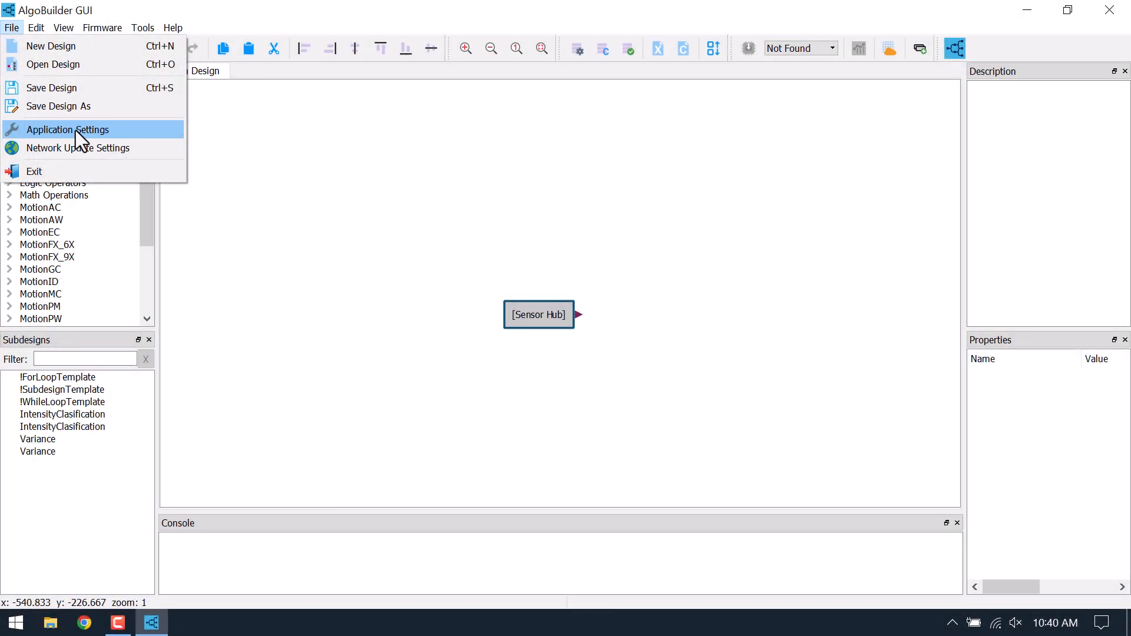
pyautogui.click(75, 131)
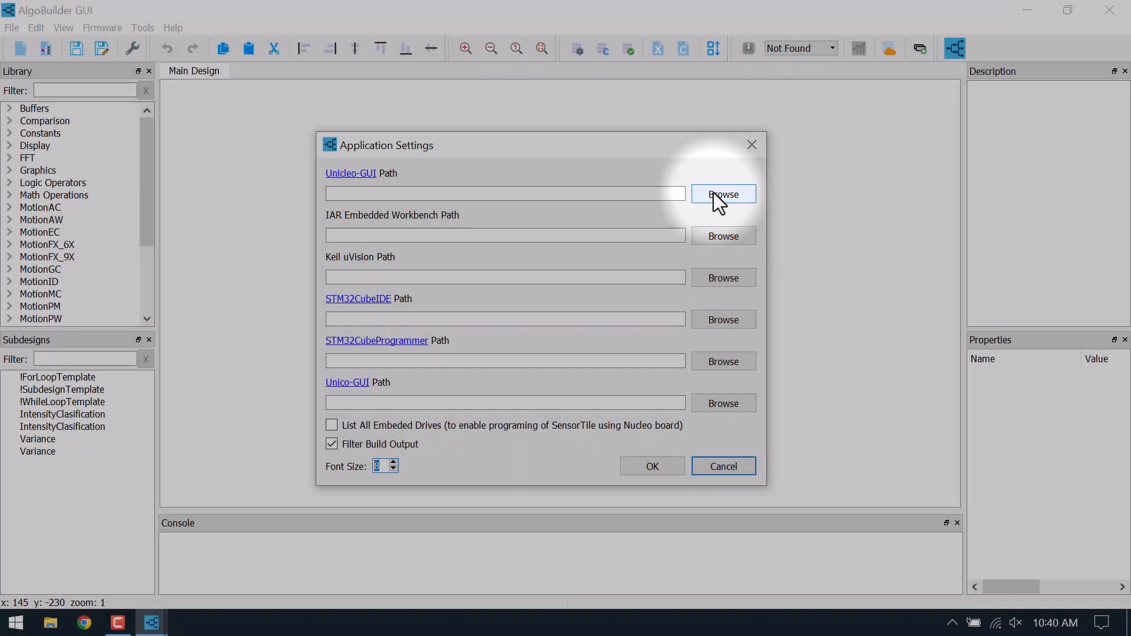
pyautogui.click(713, 193)
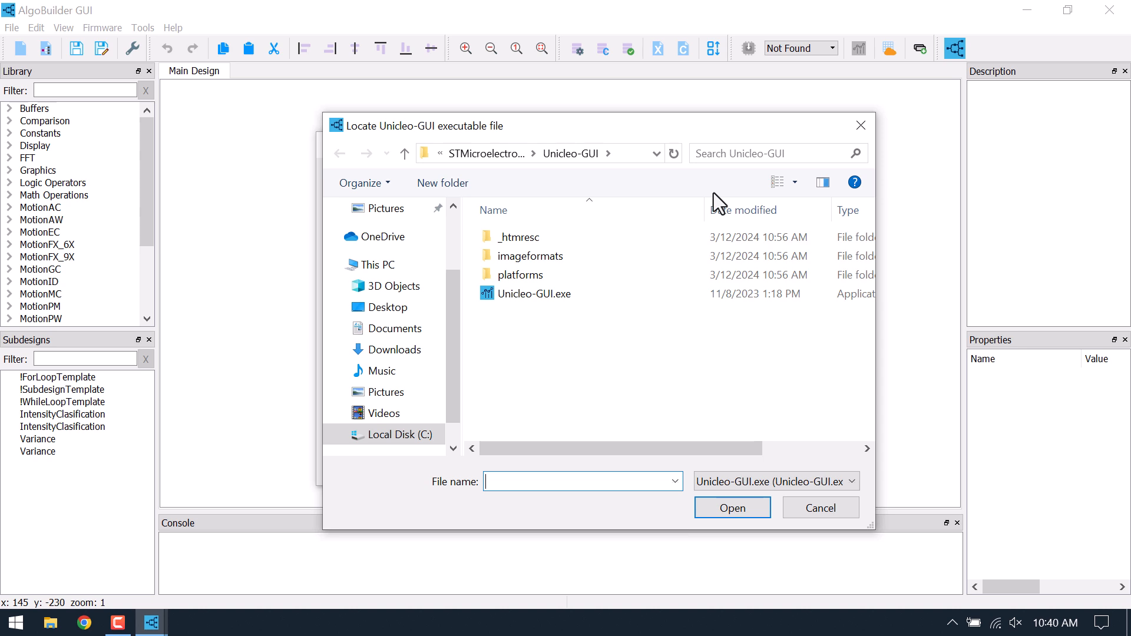
pyautogui.click(555, 296)
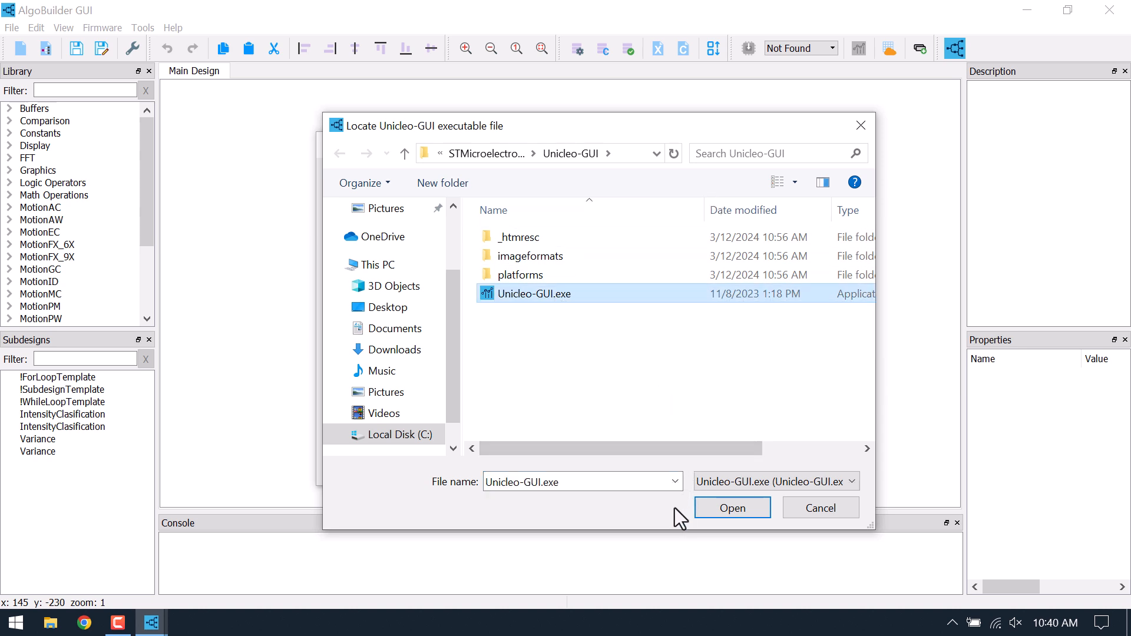
pyautogui.click(715, 507)
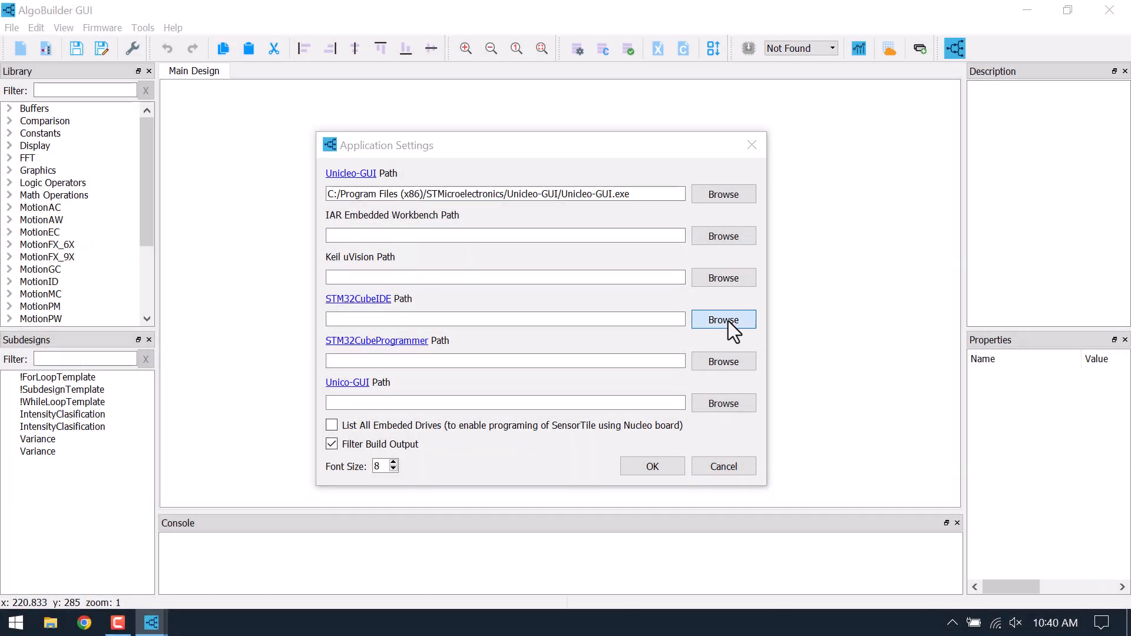
# Set the STM32CubeIDE path to stm32cubeide.exe in the STM32CubeIDE folder.
pyautogui.click(728, 321)
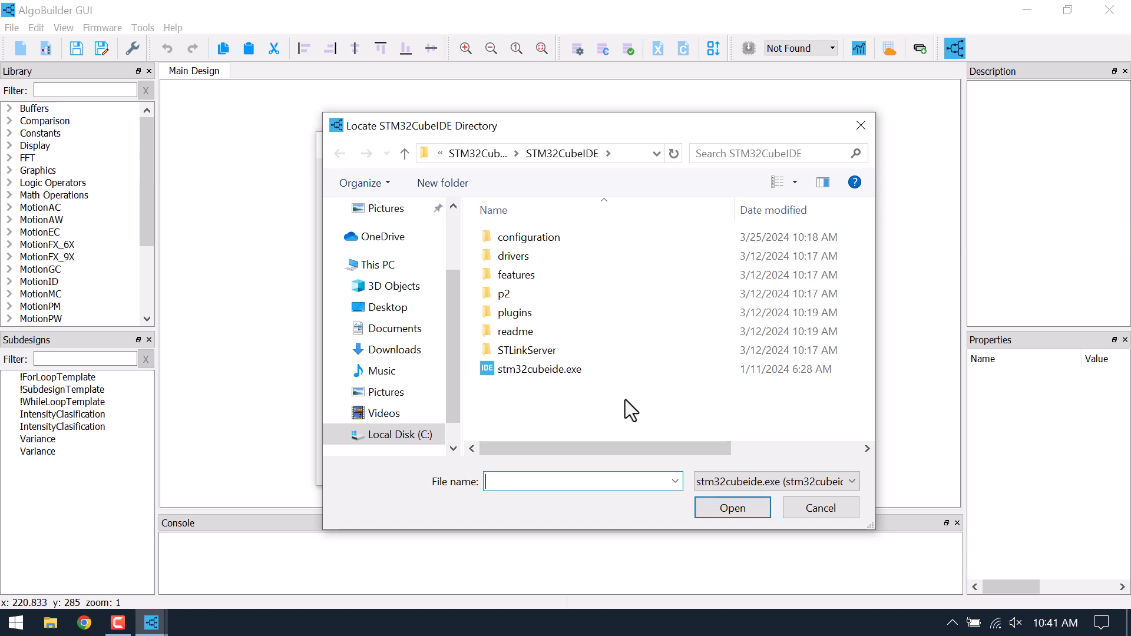
pyautogui.click(574, 374)
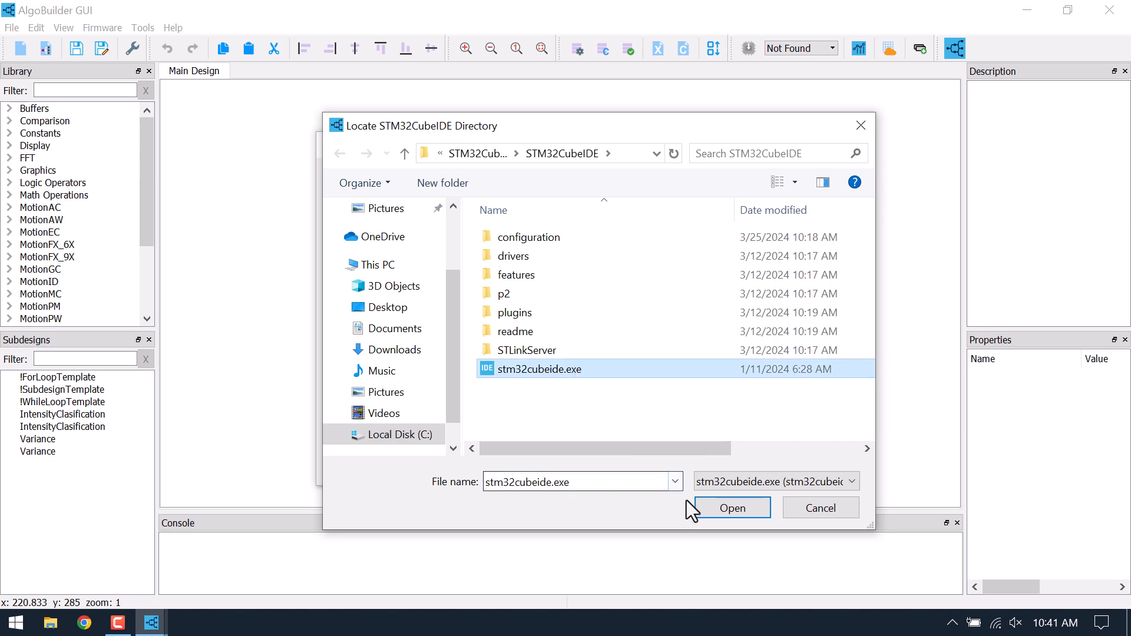
pyautogui.click(706, 508)
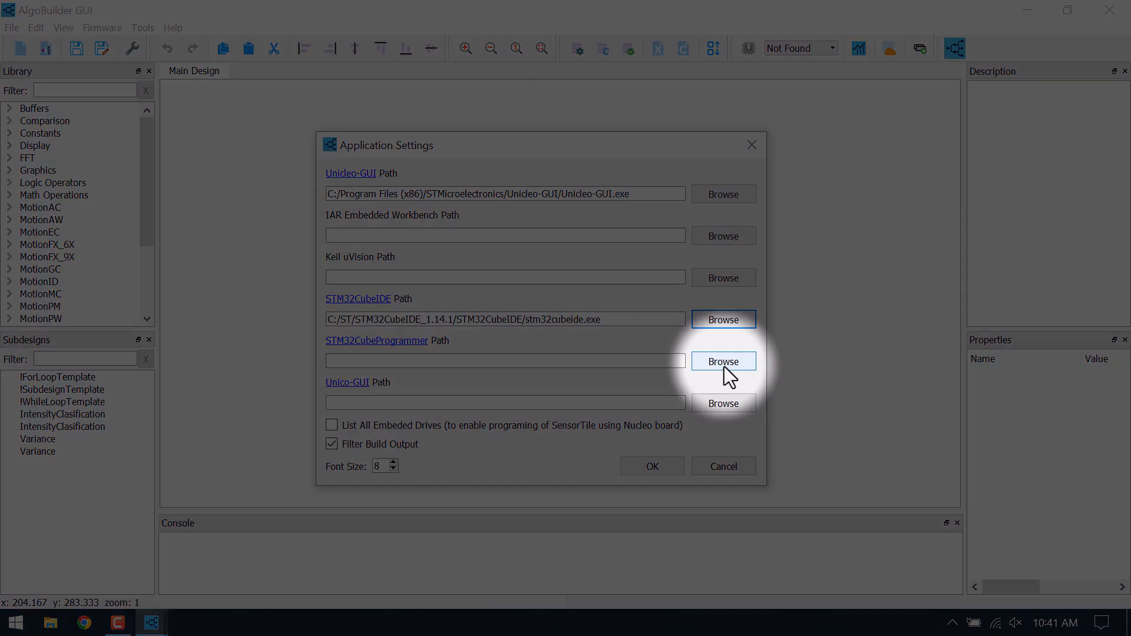
# Set the STM32CubeProgrammer path to STM32_Programmer_CLI.exe in its bin folder and accept the application settings.
pyautogui.click(723, 367)
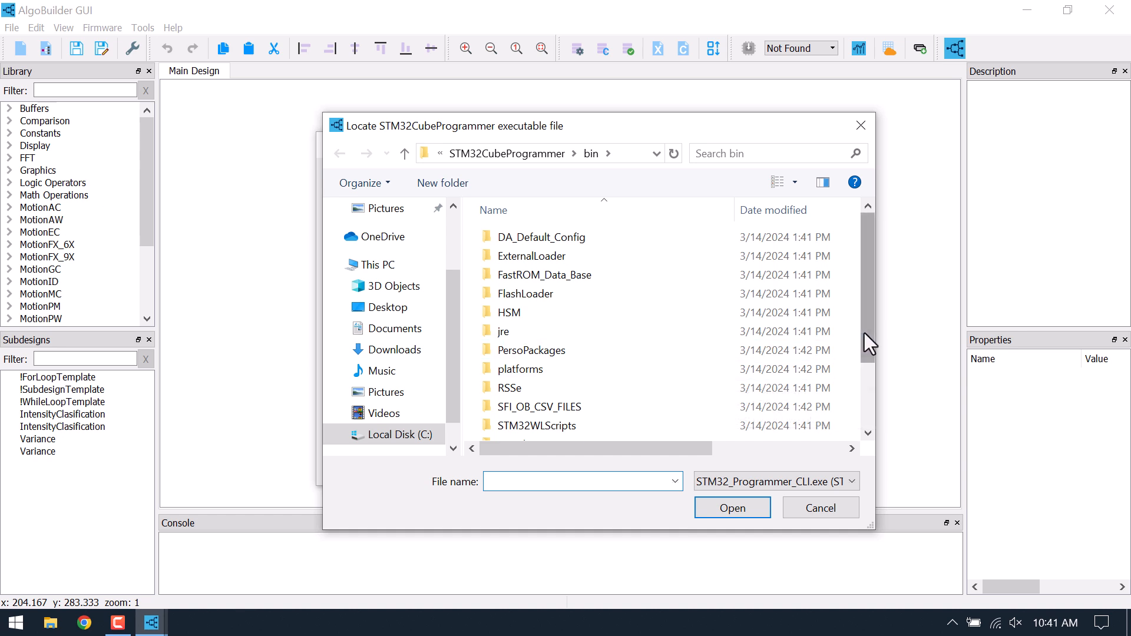
pyautogui.moveTo(865, 333); pyautogui.dragTo(868, 401)
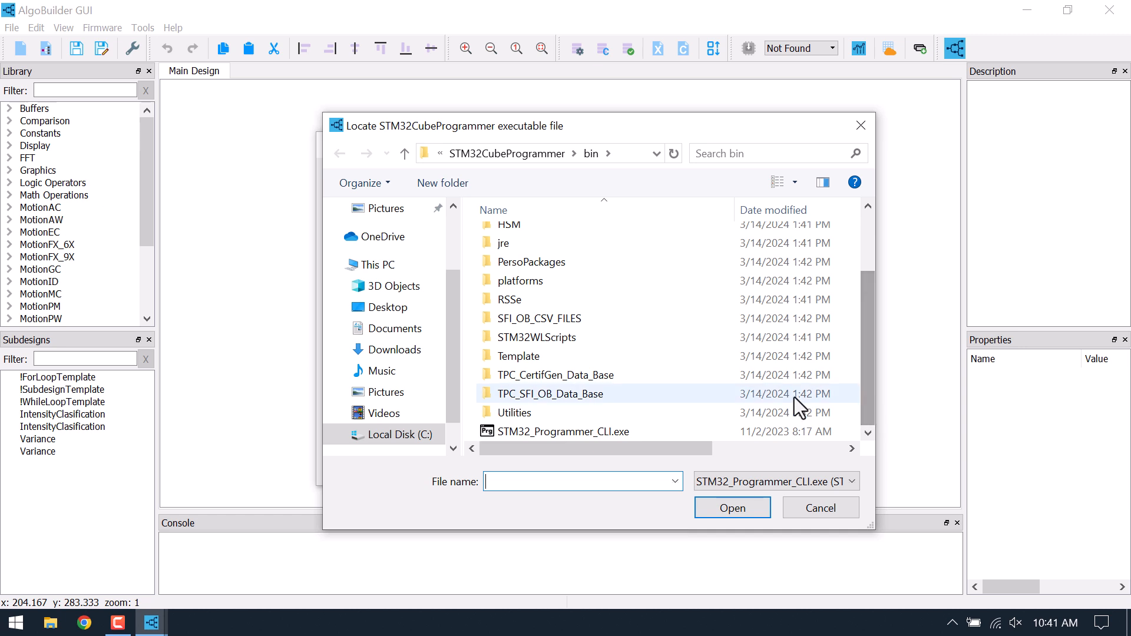
pyautogui.click(645, 432)
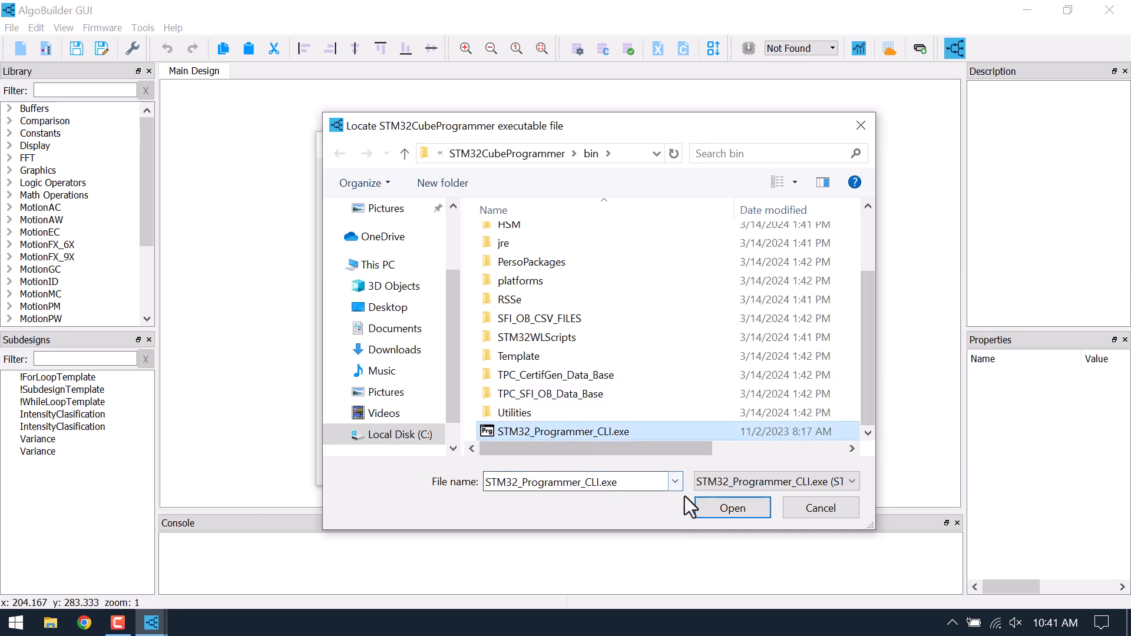
pyautogui.click(710, 505)
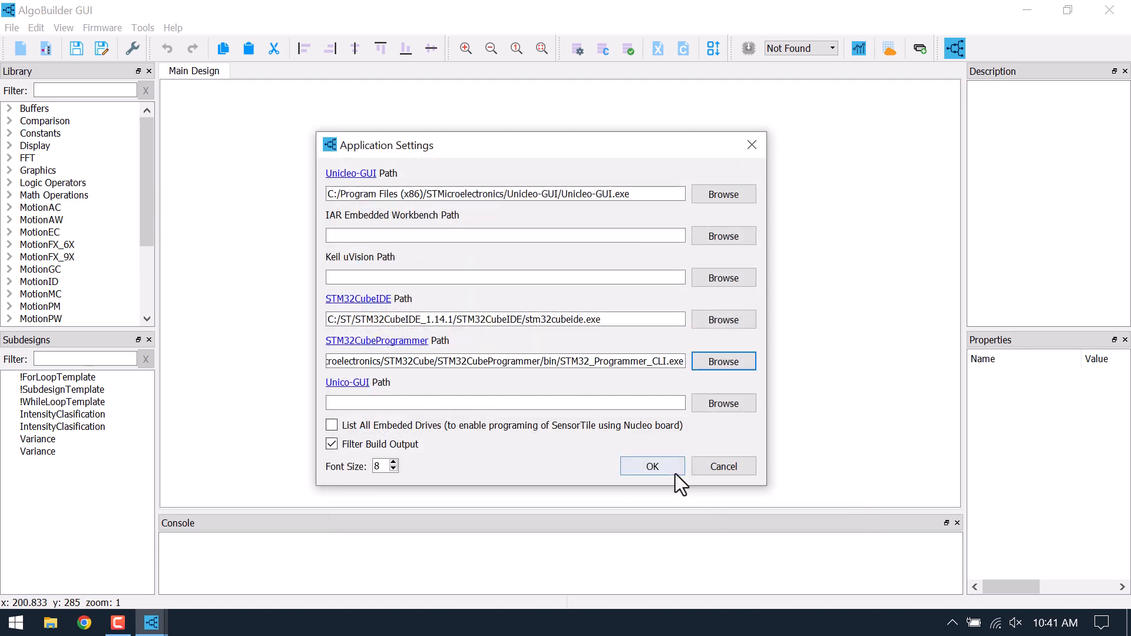
pyautogui.click(667, 471)
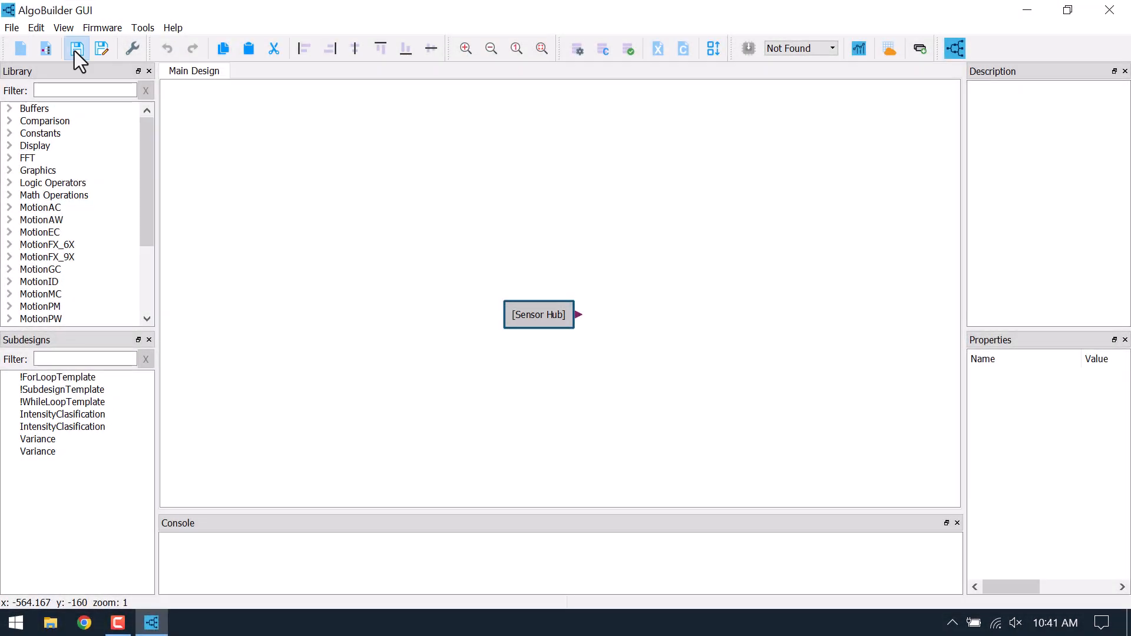
# Start saving the design and create a new folder named AlgoBuilder in C:\STBOXPRO-Workshop.
pyautogui.click(75, 50)
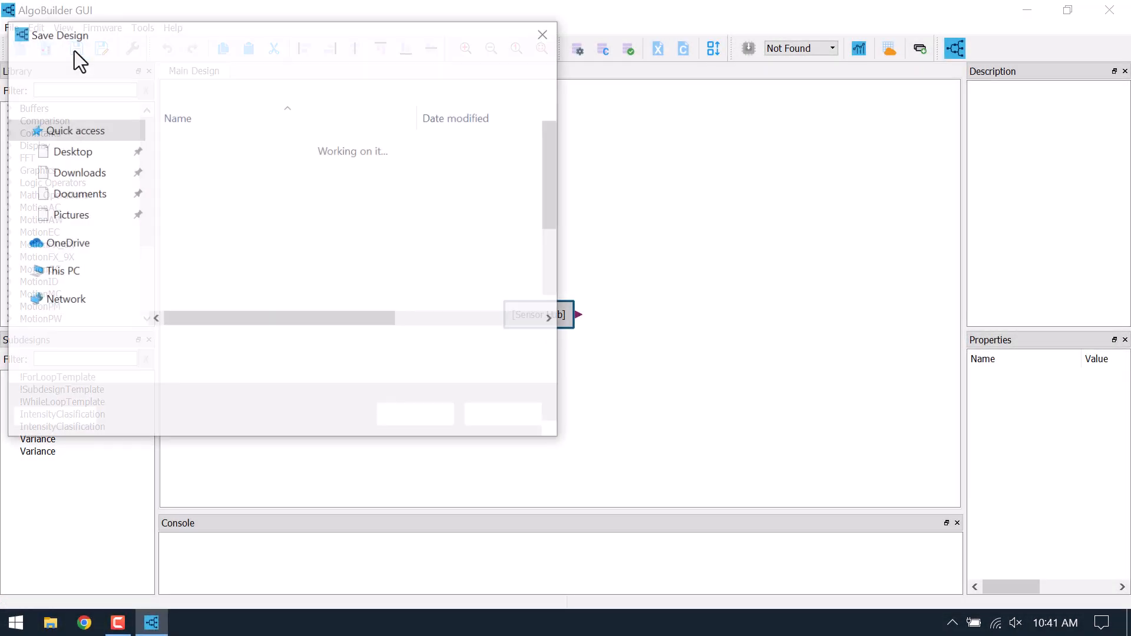
pyautogui.click(137, 268)
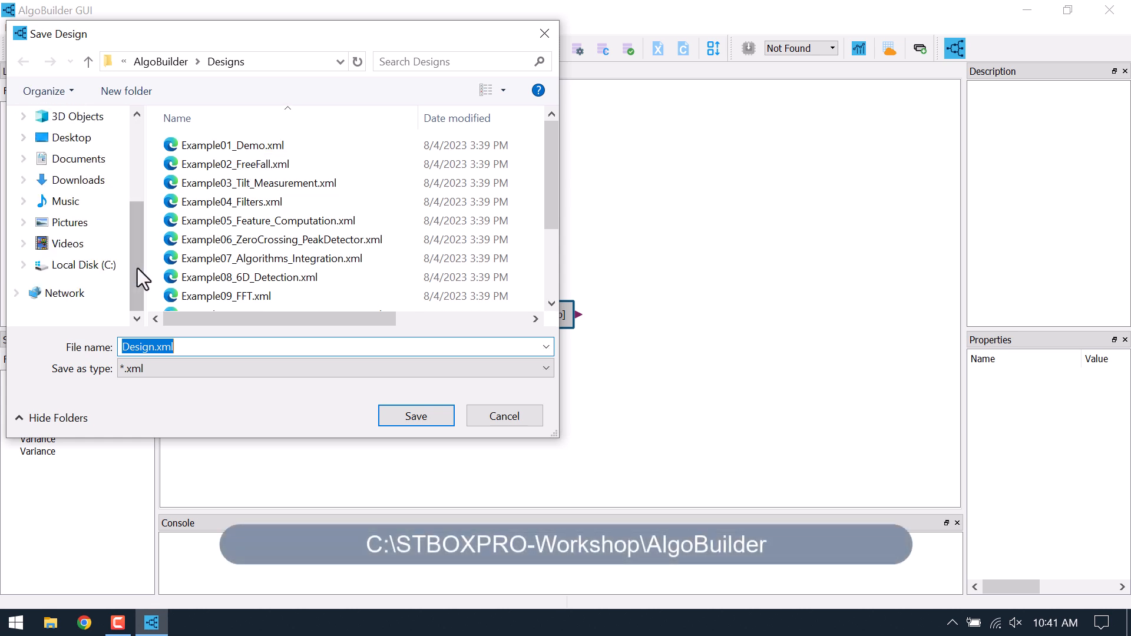
pyautogui.click(102, 269)
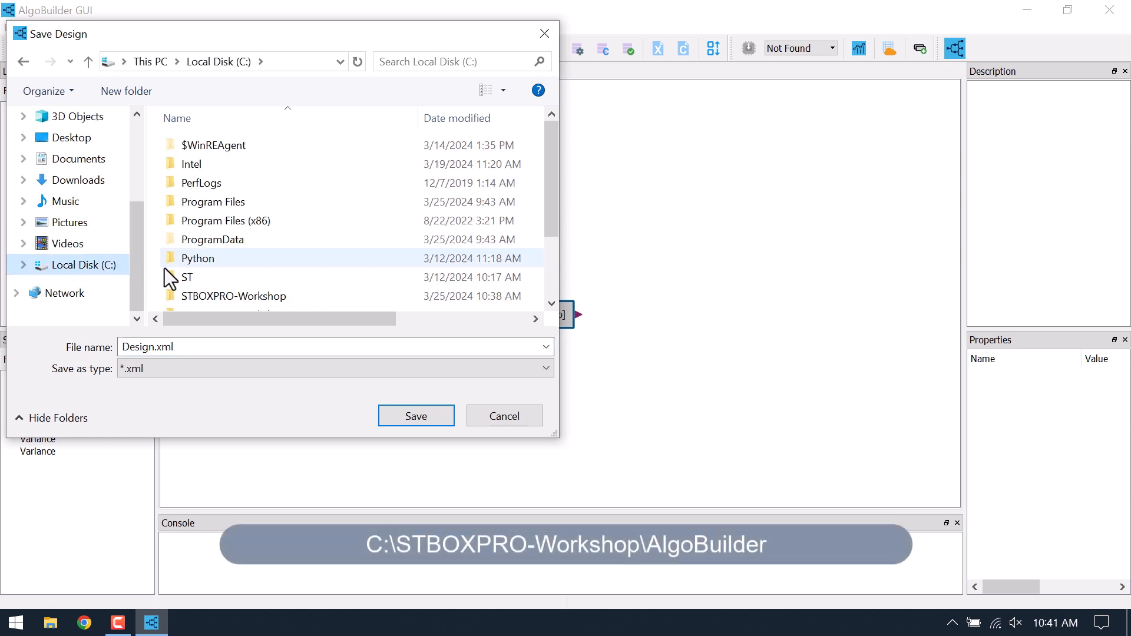
pyautogui.doubleClick(214, 295)
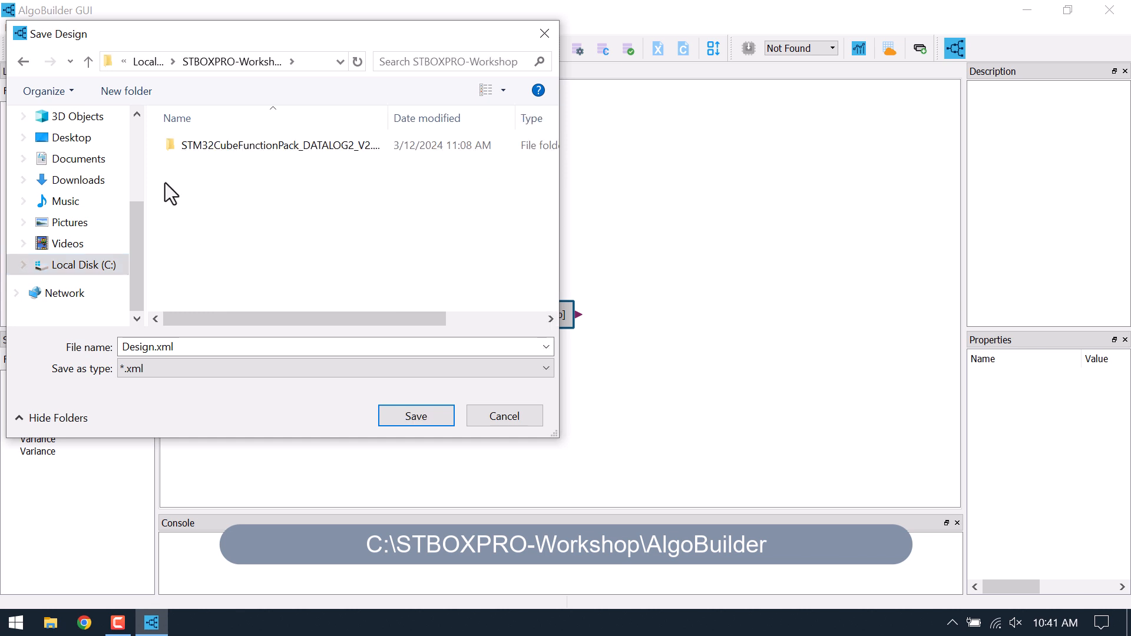
pyautogui.click(129, 97)
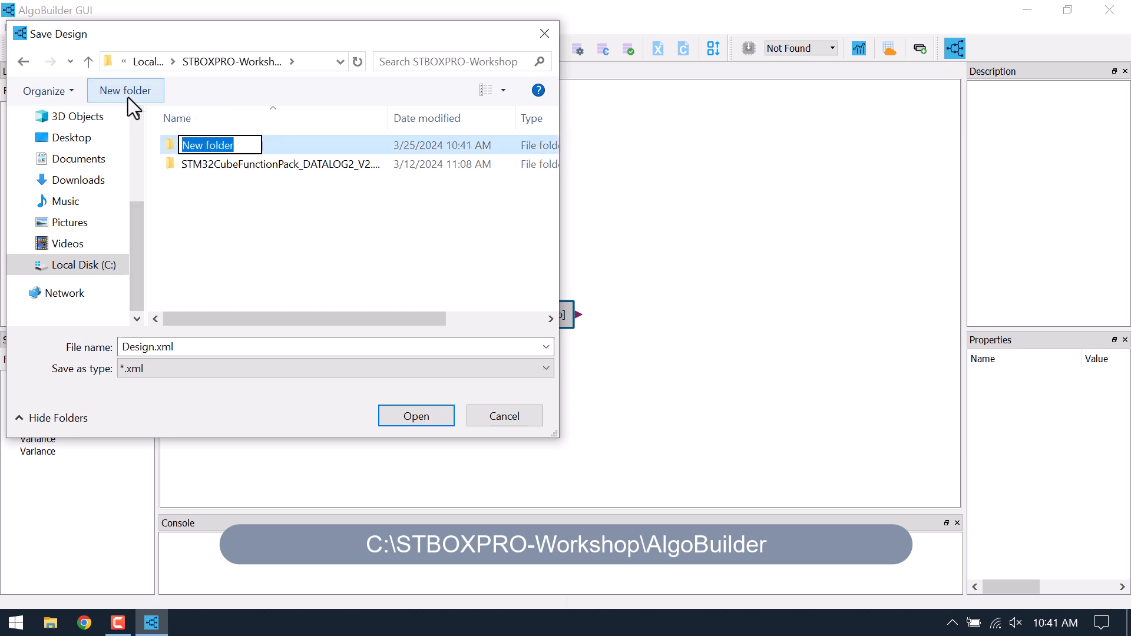
pyautogui.write('AlgoBuilder')
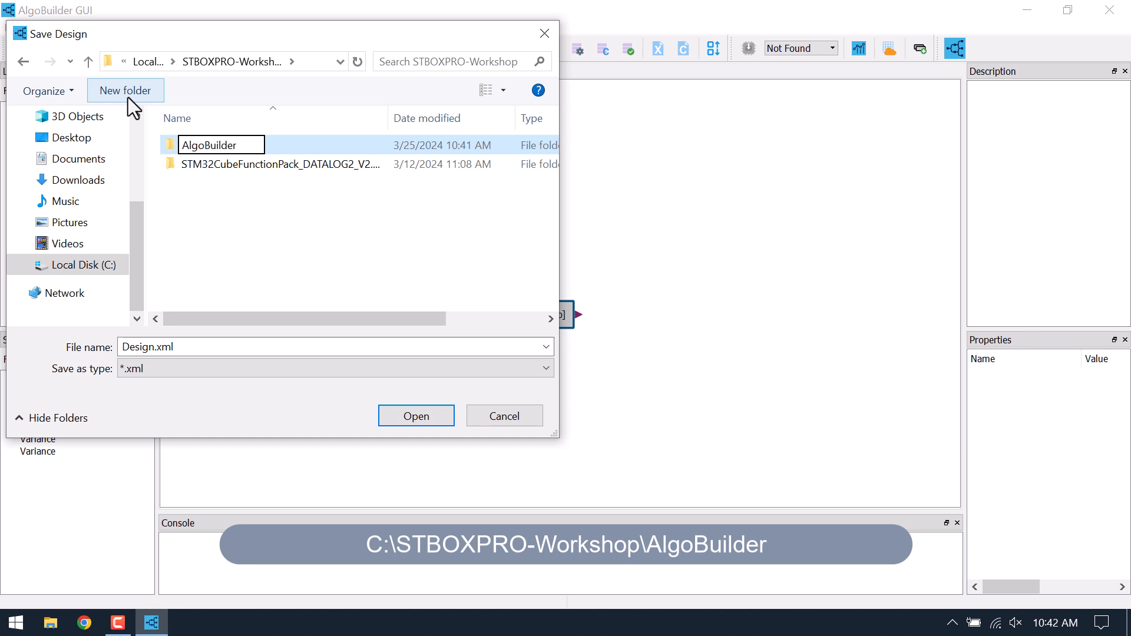
pyautogui.click(187, 197)
# Save the design as Design.xml inside the new AlgoBuilder folder.
pyautogui.click(176, 148)
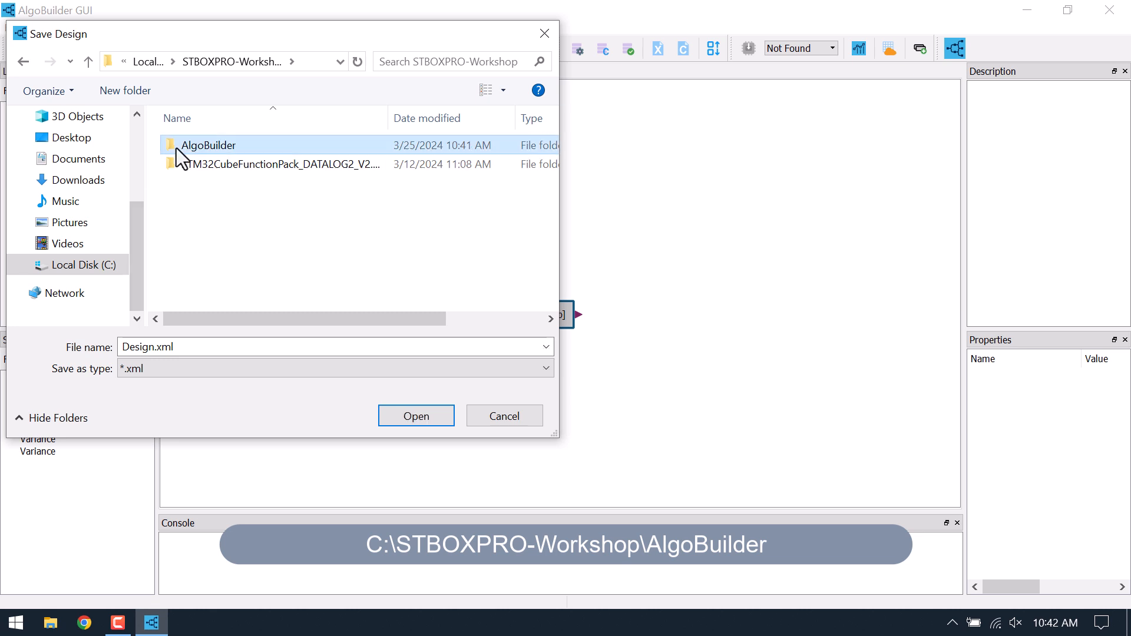
pyautogui.doubleClick(176, 148)
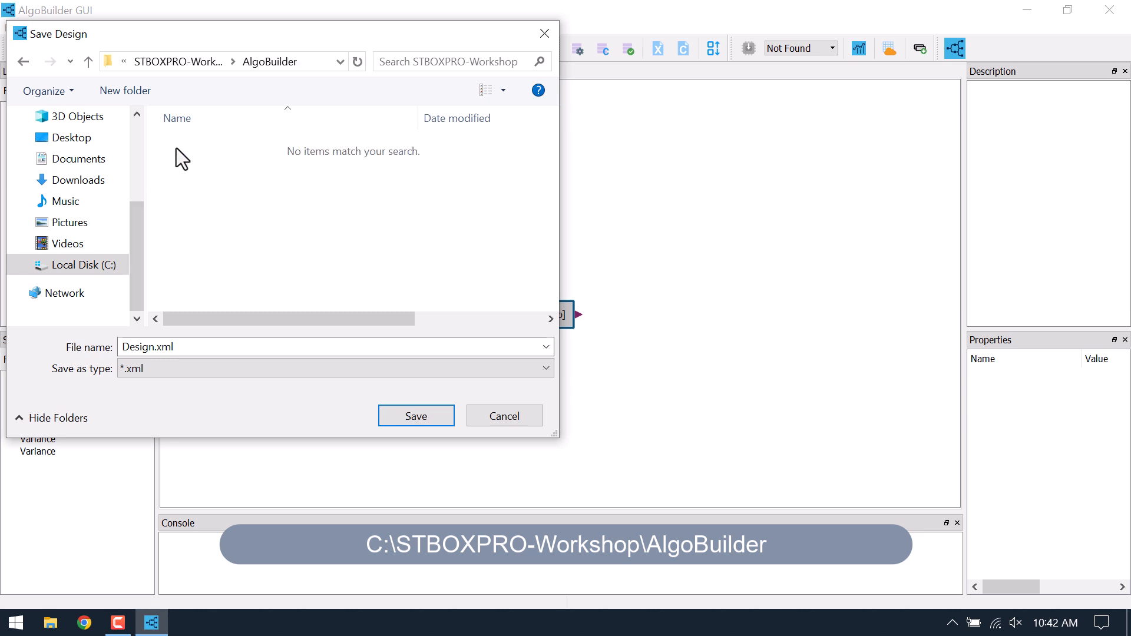
pyautogui.click(390, 418)
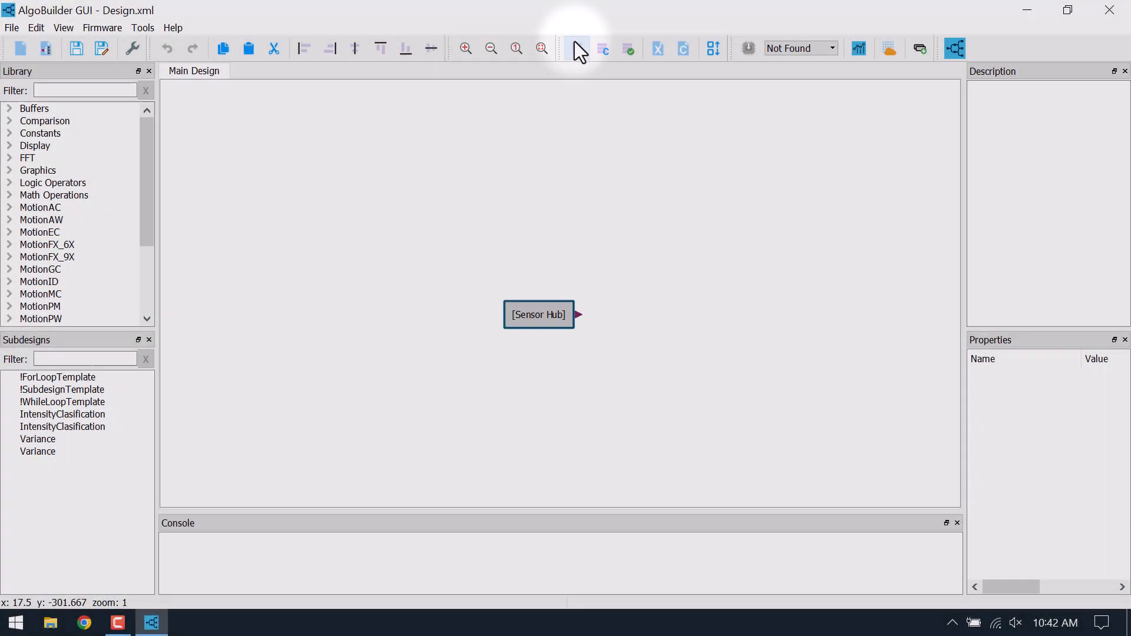
# Create a Firmware folder in C:\STBOXPRO-Workshop\AlgoBuilder and set it as the firmware location in the firmware settings.
pyautogui.click(575, 45)
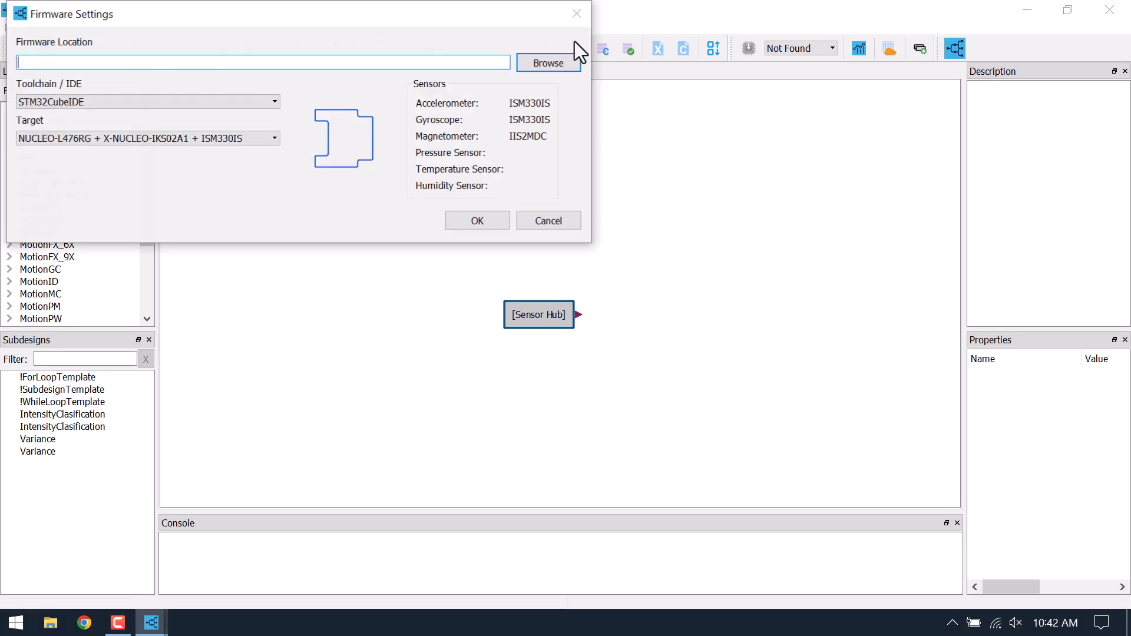
pyautogui.click(543, 72)
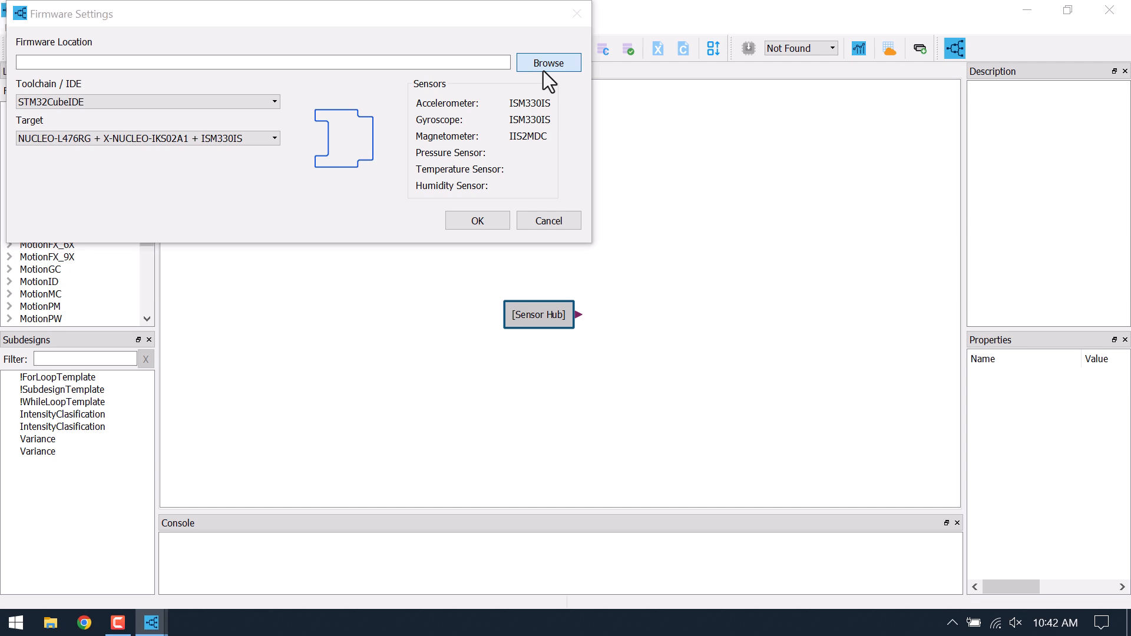
pyautogui.click(91, 350)
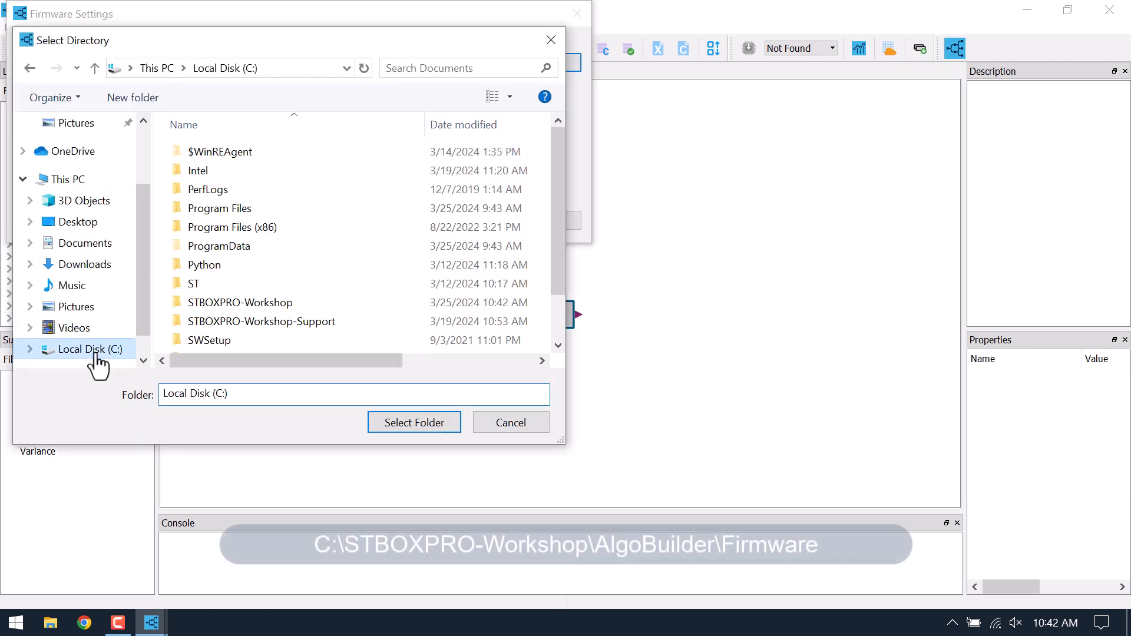
pyautogui.doubleClick(220, 304)
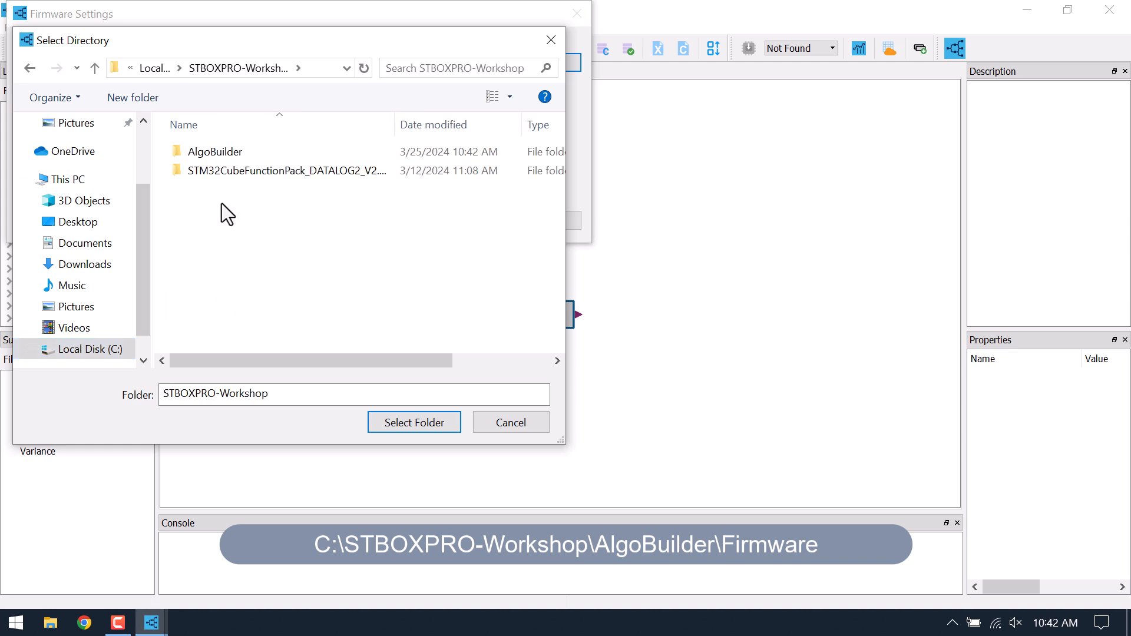
pyautogui.doubleClick(222, 151)
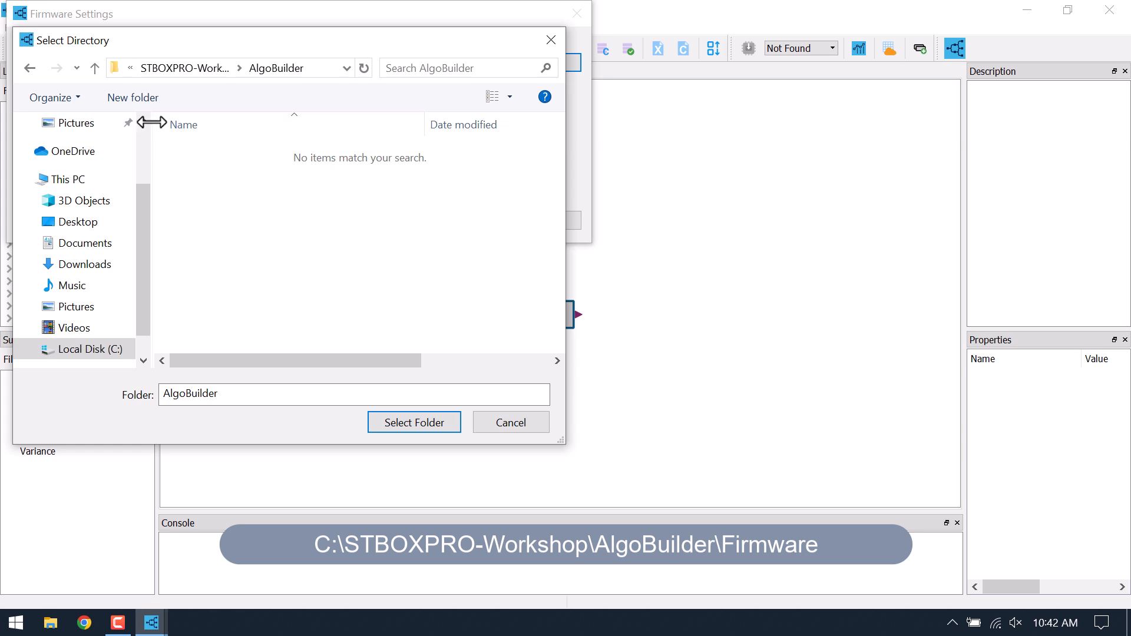
pyautogui.click(136, 98)
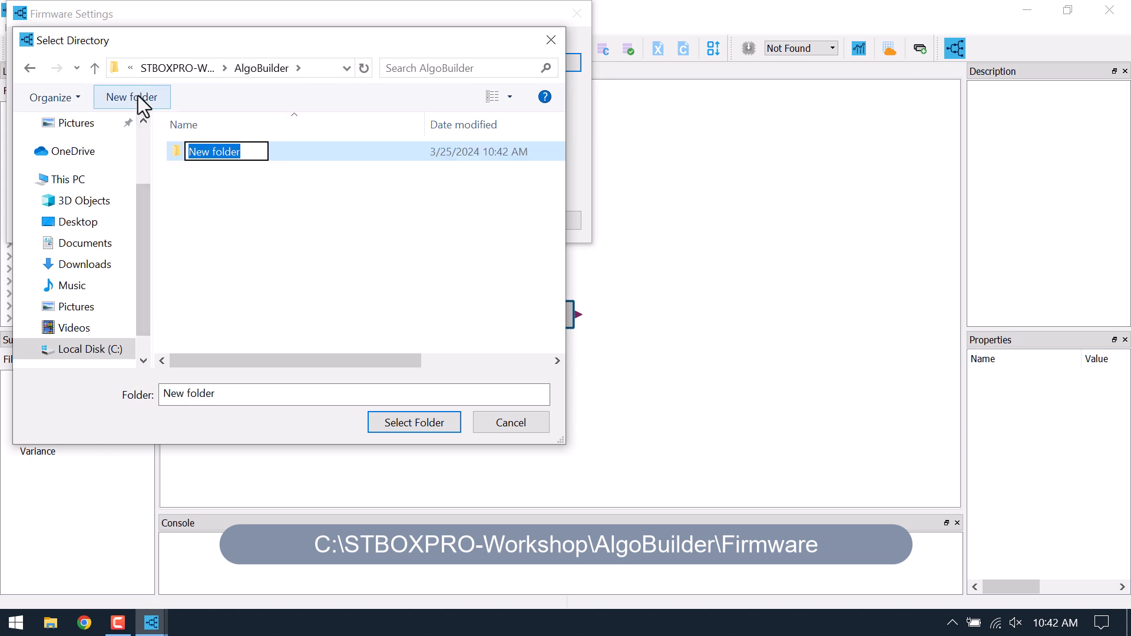
pyautogui.write('Firmw')
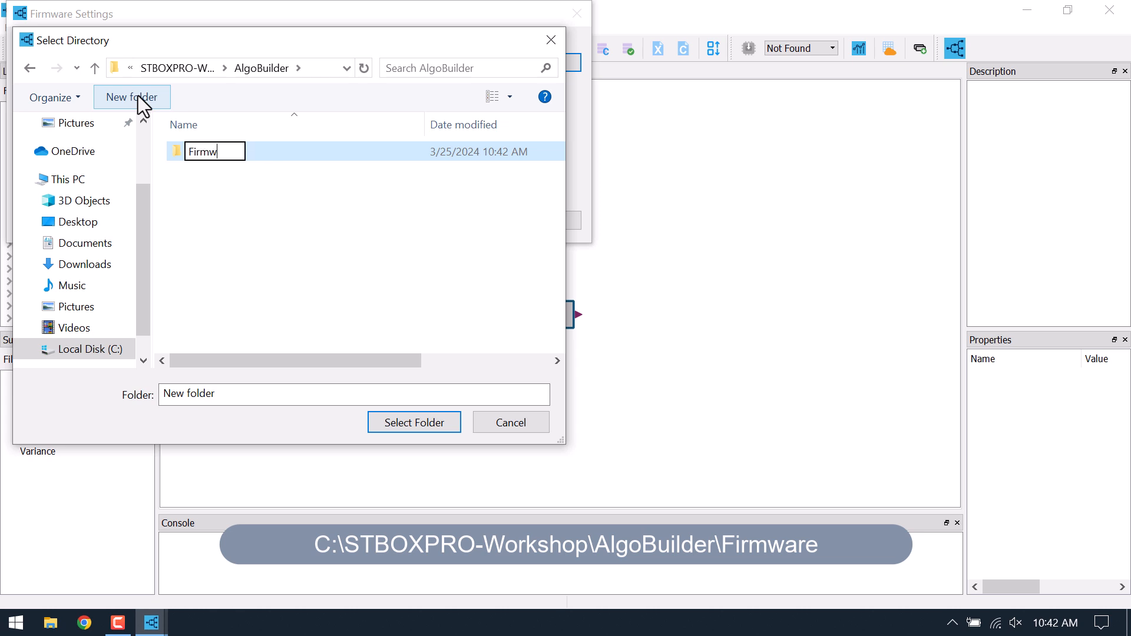
pyautogui.write('are')
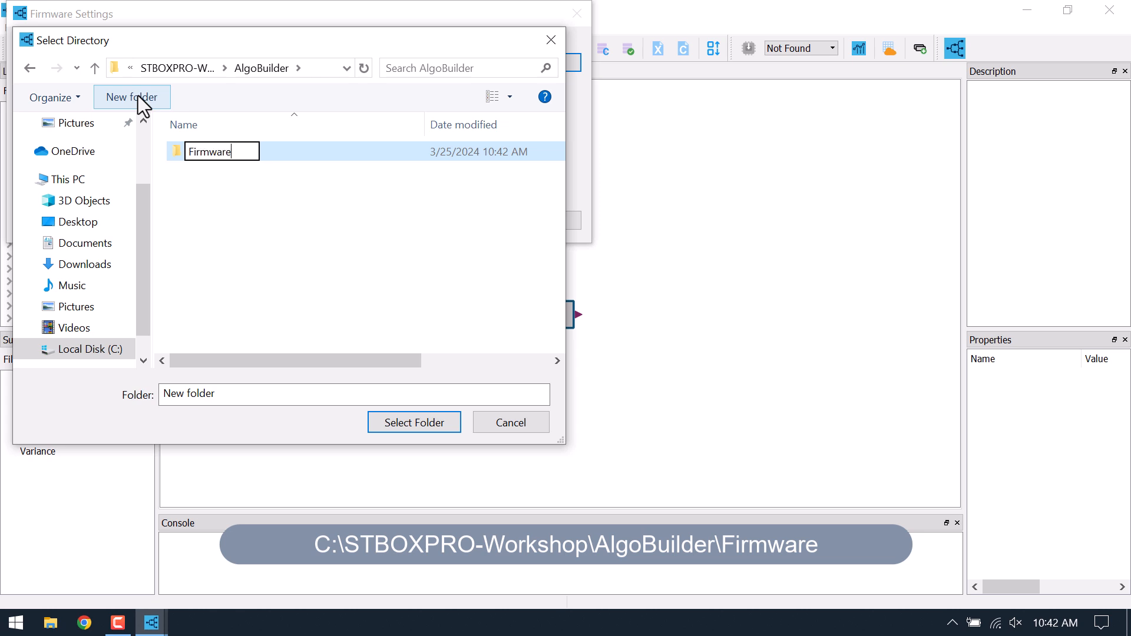
pyautogui.click(194, 173)
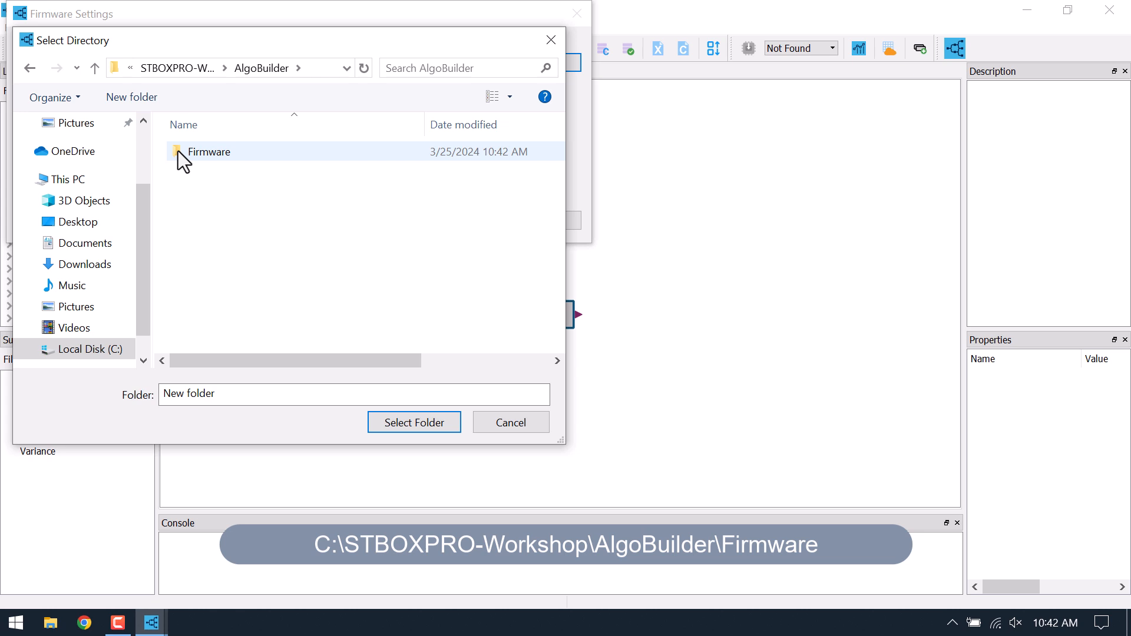
pyautogui.doubleClick(178, 151)
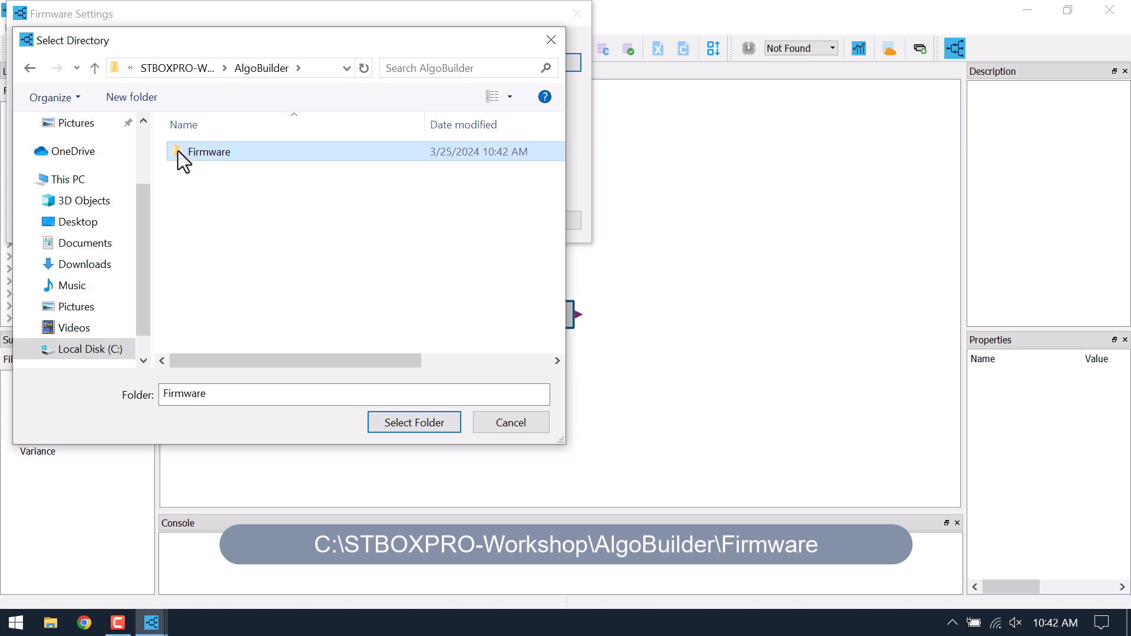
pyautogui.click(385, 422)
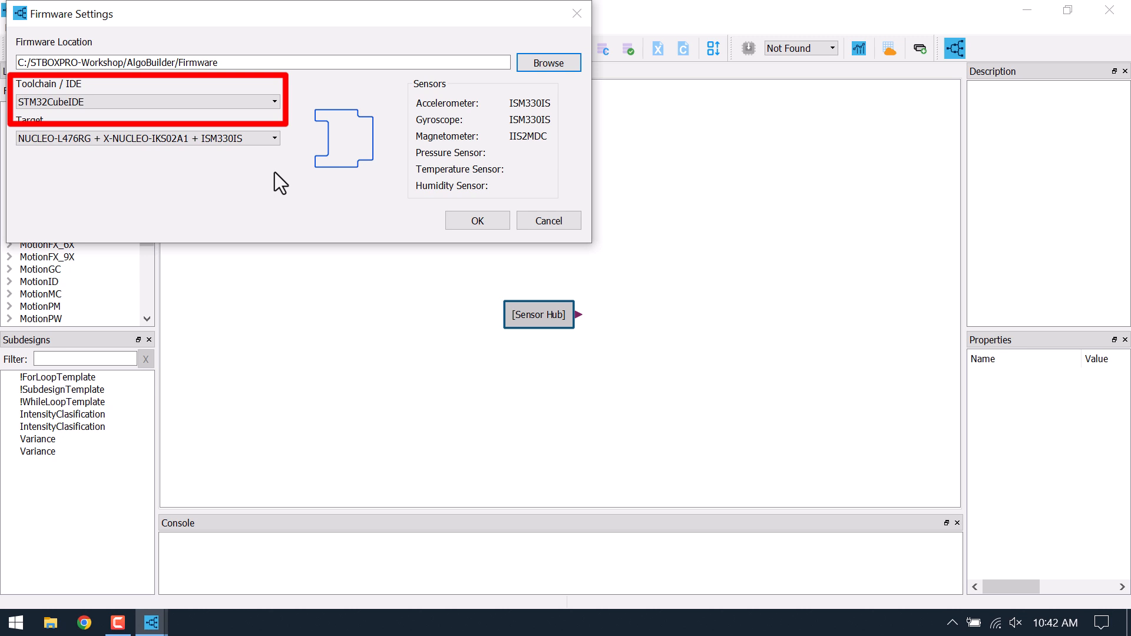
# Set the firmware target to SensorTile.box Pro and accept the firmware settings.
pyautogui.click(274, 139)
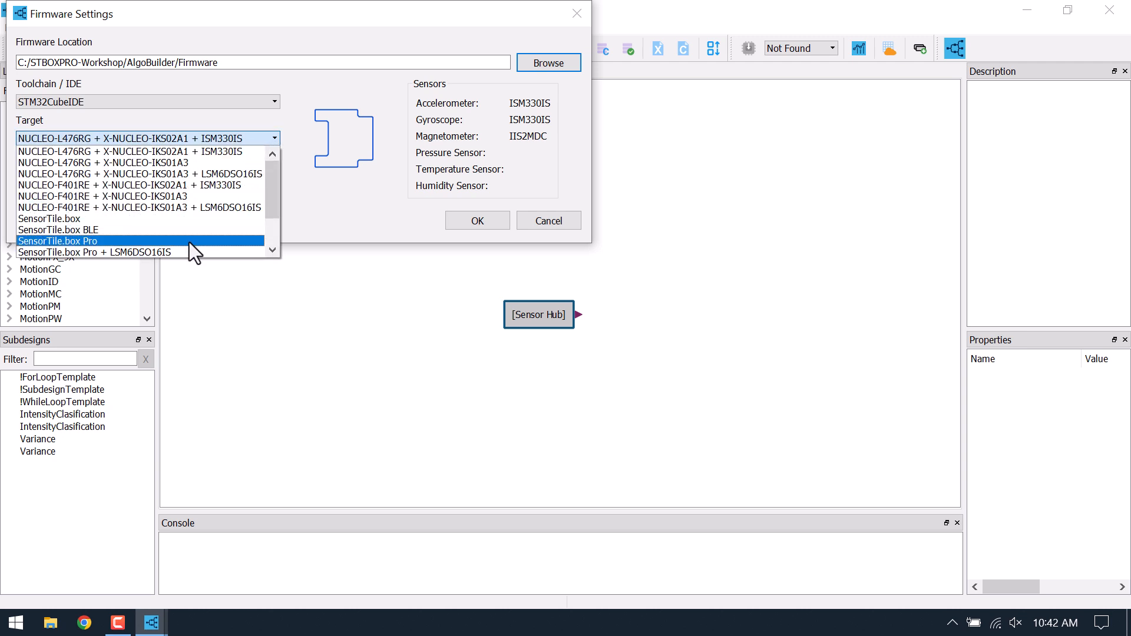
pyautogui.click(189, 243)
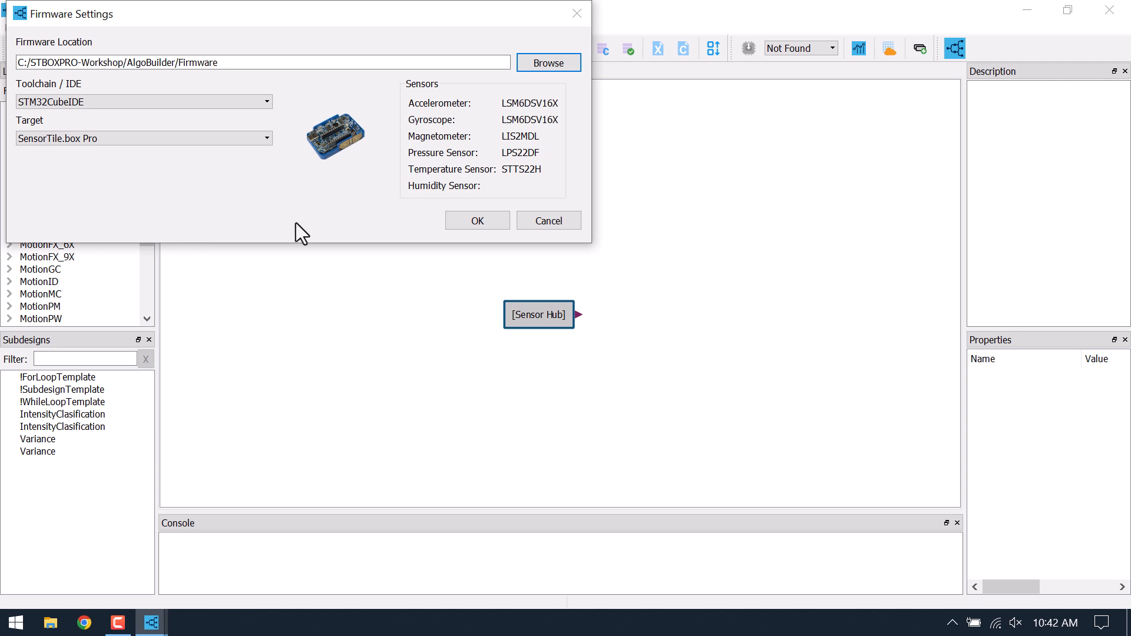
pyautogui.click(461, 222)
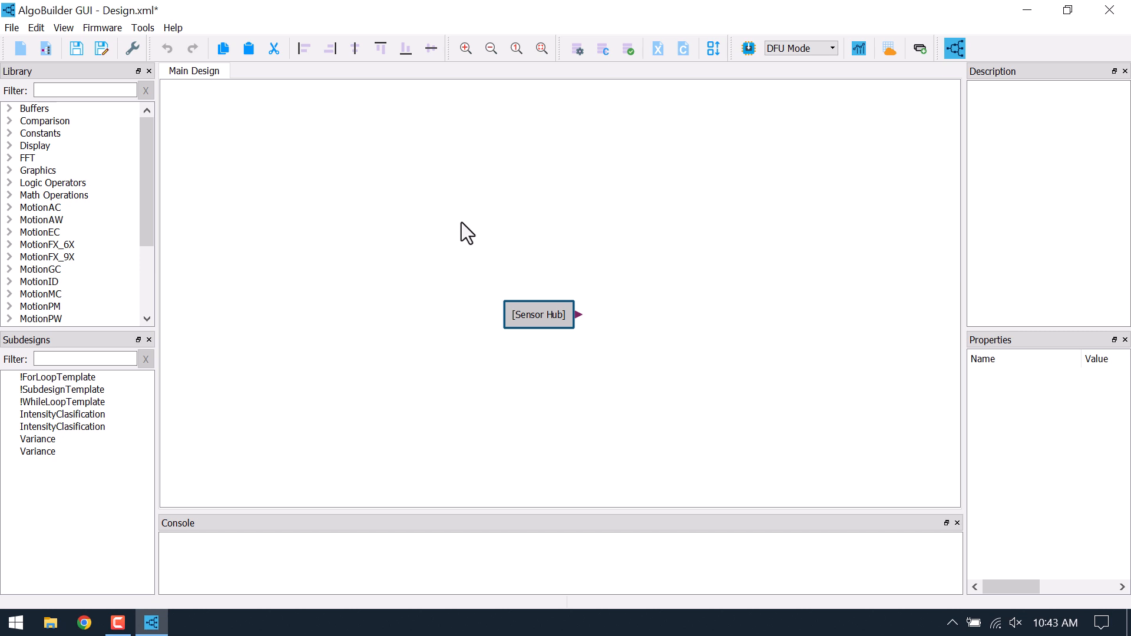
# Configure the Sensor Hub block with accelerometer data rate control, a data rate of 30 and an accelerometer full scale of 2 g.
pyautogui.click(519, 318)
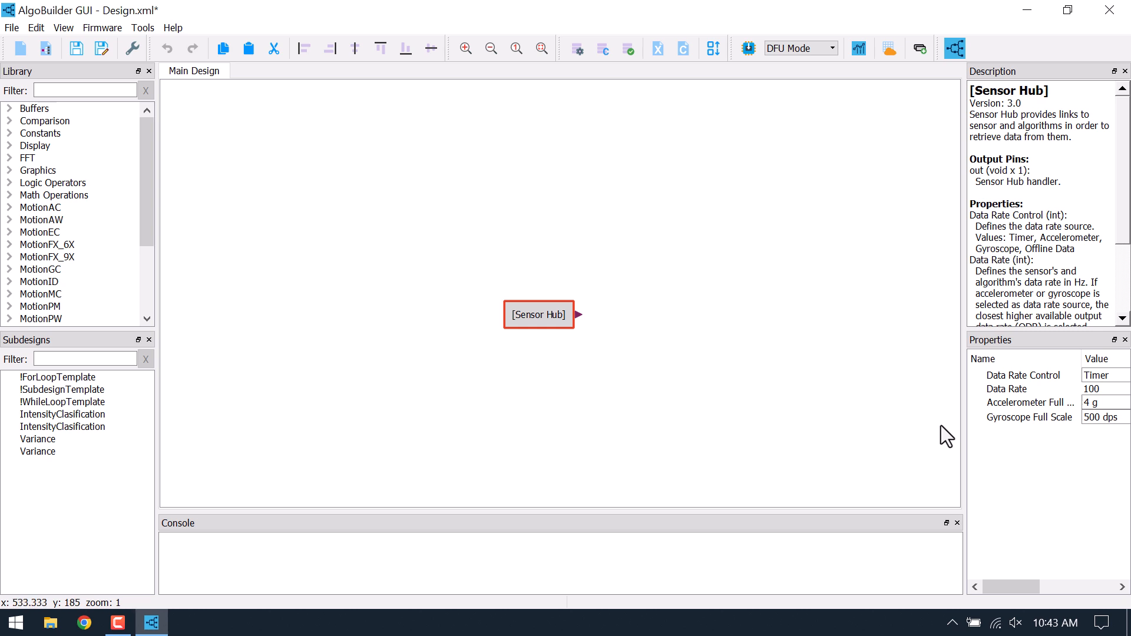
pyautogui.moveTo(963, 425); pyautogui.dragTo(858, 426)
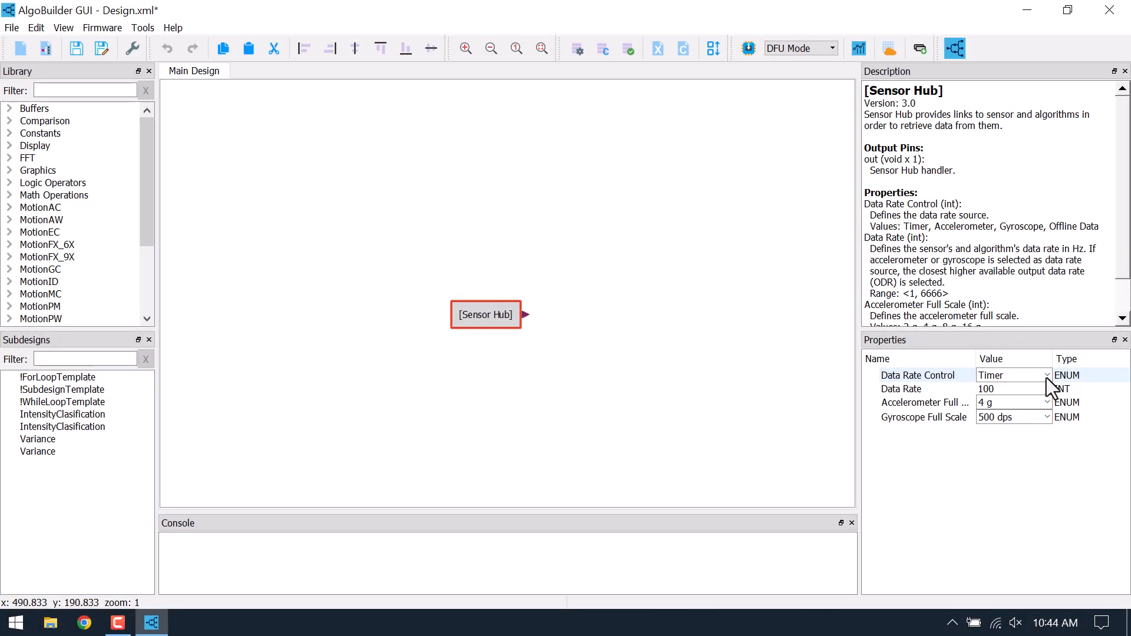
pyautogui.click(1047, 376)
pyautogui.click(1020, 400)
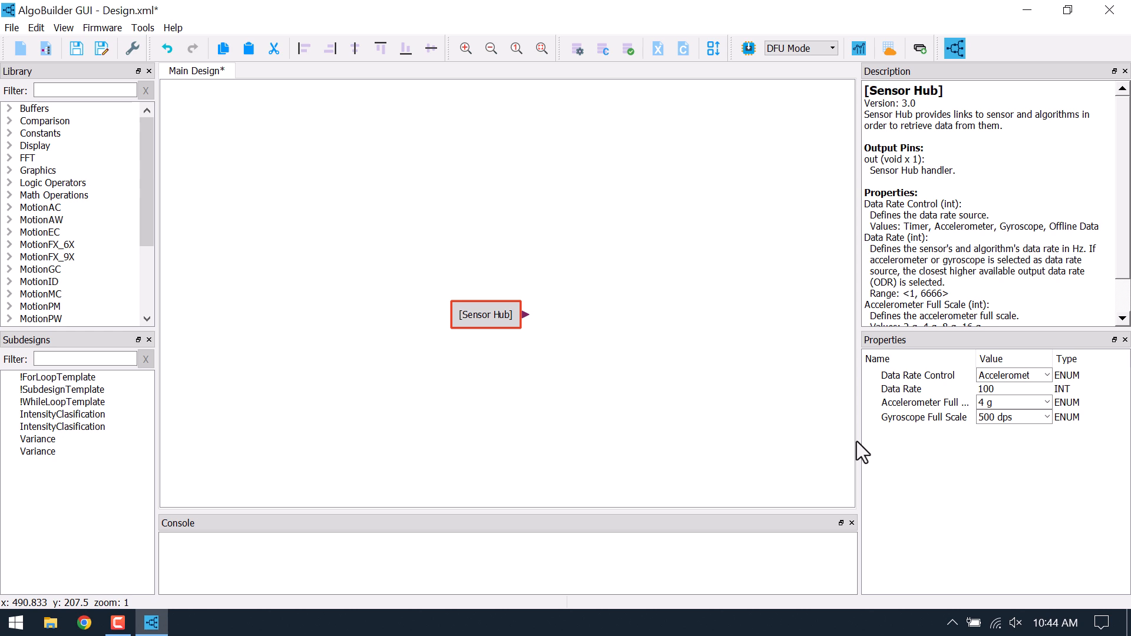
pyautogui.doubleClick(1018, 387)
pyautogui.write('30')
pyautogui.press('Return')
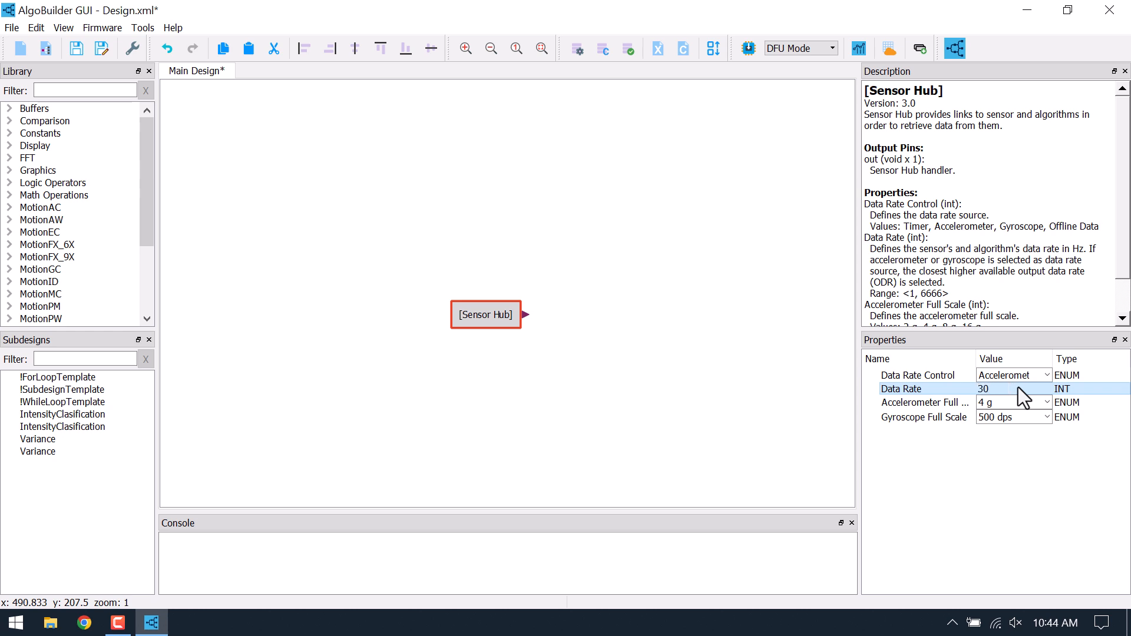
pyautogui.click(1005, 403)
pyautogui.click(988, 415)
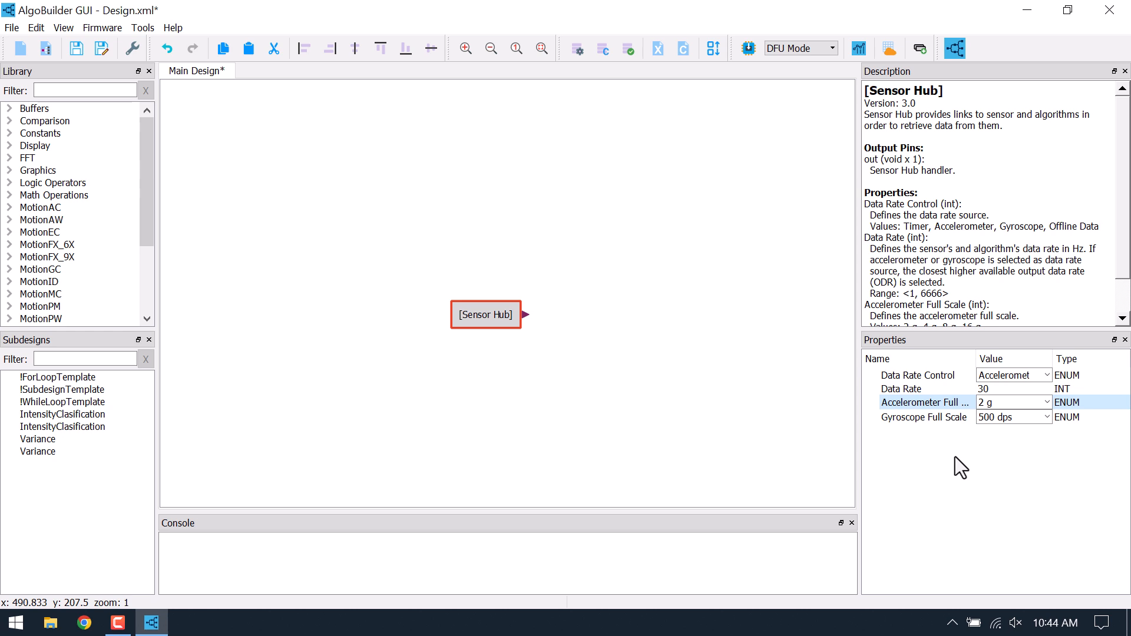
# Add an Acceleration [g] block from the Sensor Hub library and connect the Sensor Hub output to its input.
pyautogui.moveTo(149, 224); pyautogui.dragTo(148, 285)
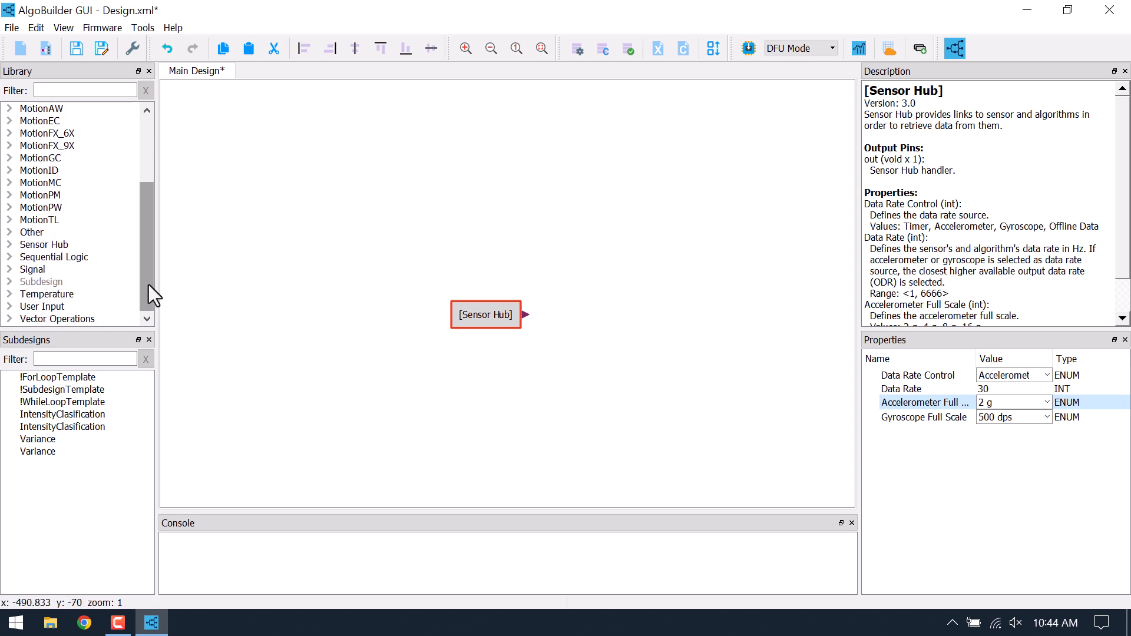
pyautogui.click(9, 245)
pyautogui.click(49, 269)
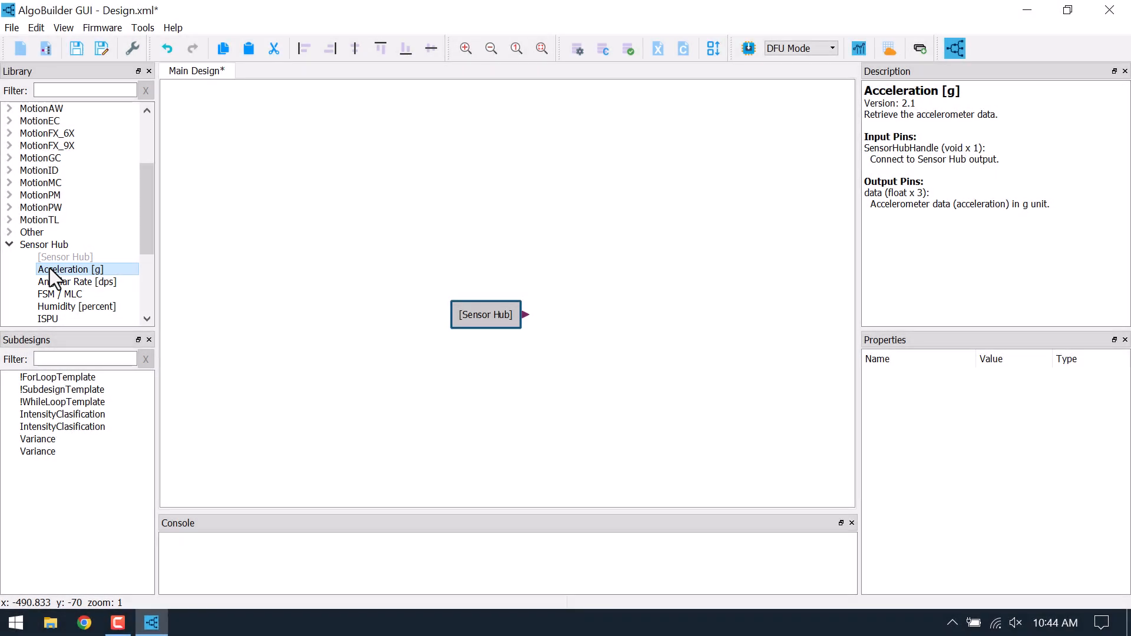
pyautogui.moveTo(62, 269); pyautogui.dragTo(581, 238)
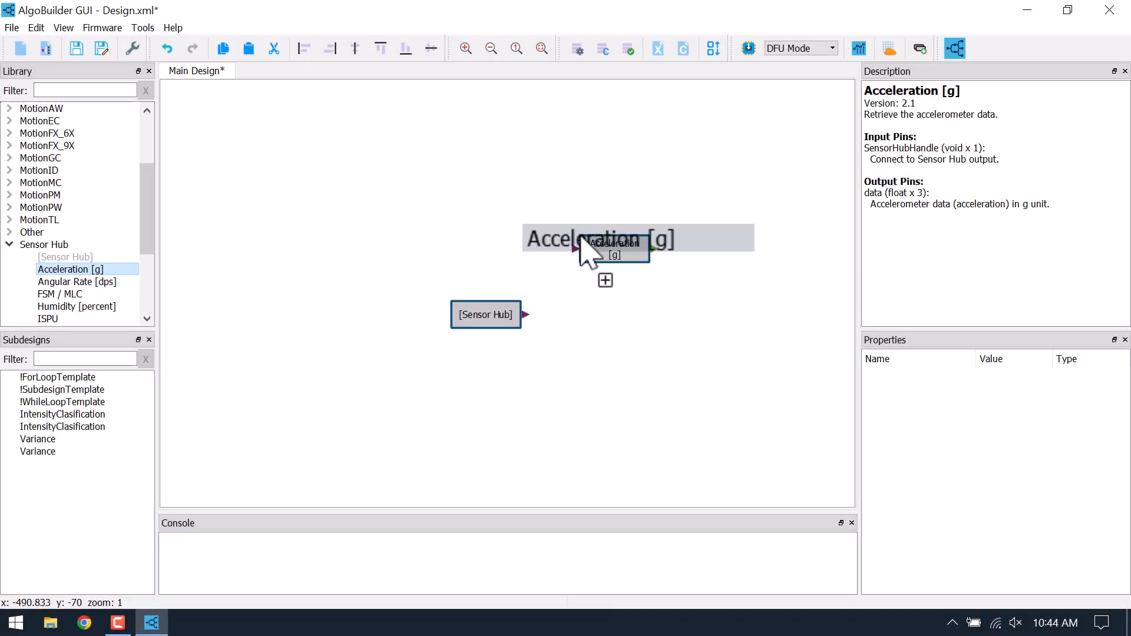
pyautogui.click(598, 248)
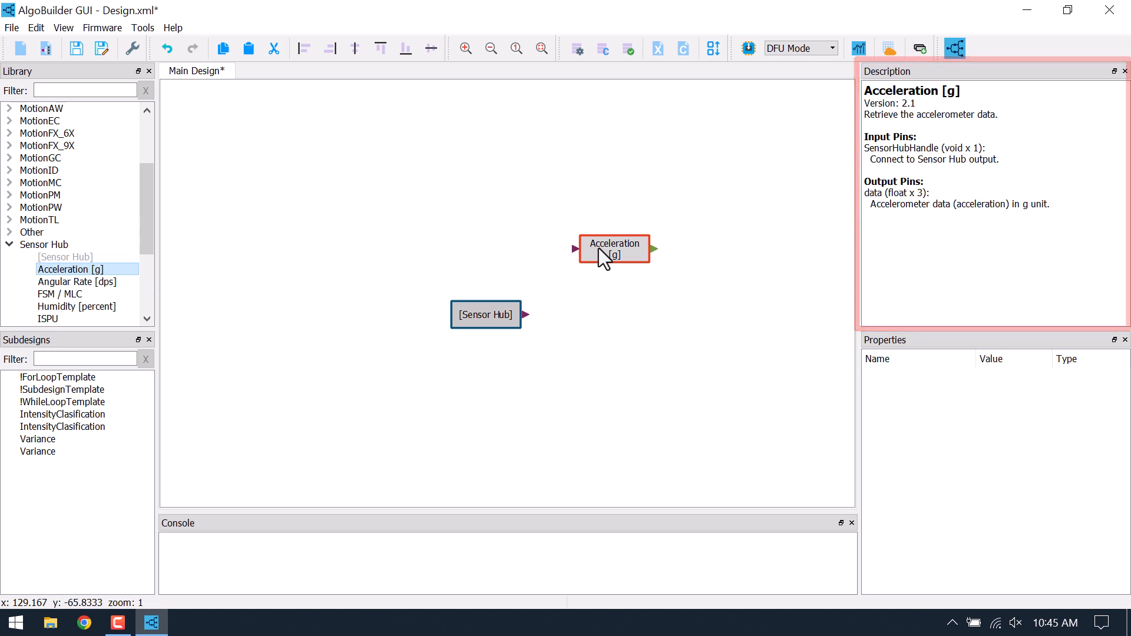
pyautogui.click(525, 317)
pyautogui.moveTo(525, 316); pyautogui.dragTo(573, 248)
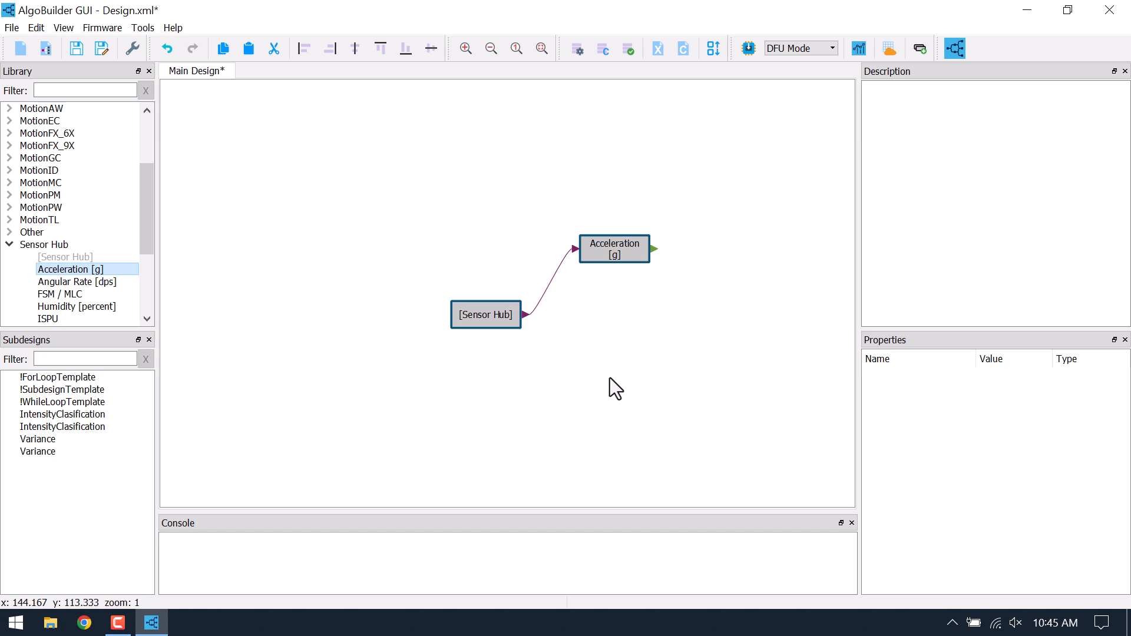
# Add a Graph display block beside the Acceleration [g] block and set its data type to Accelerometer.
pyautogui.moveTo(146, 233); pyautogui.dragTo(25, 155)
pyautogui.click(10, 147)
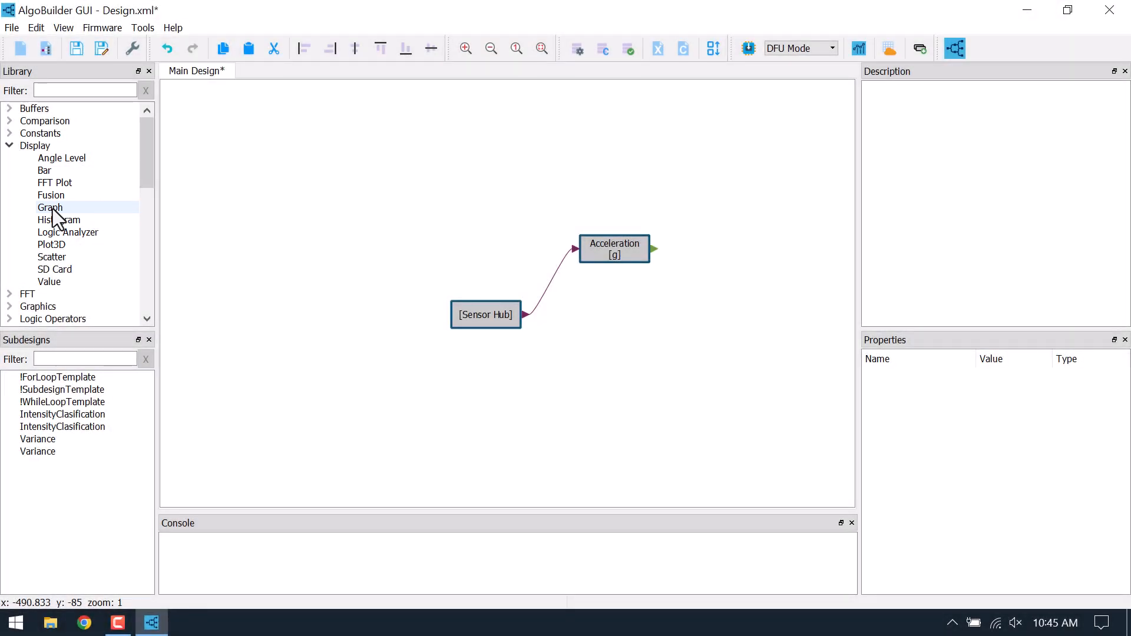
pyautogui.moveTo(52, 208); pyautogui.dragTo(735, 244)
pyautogui.click(739, 242)
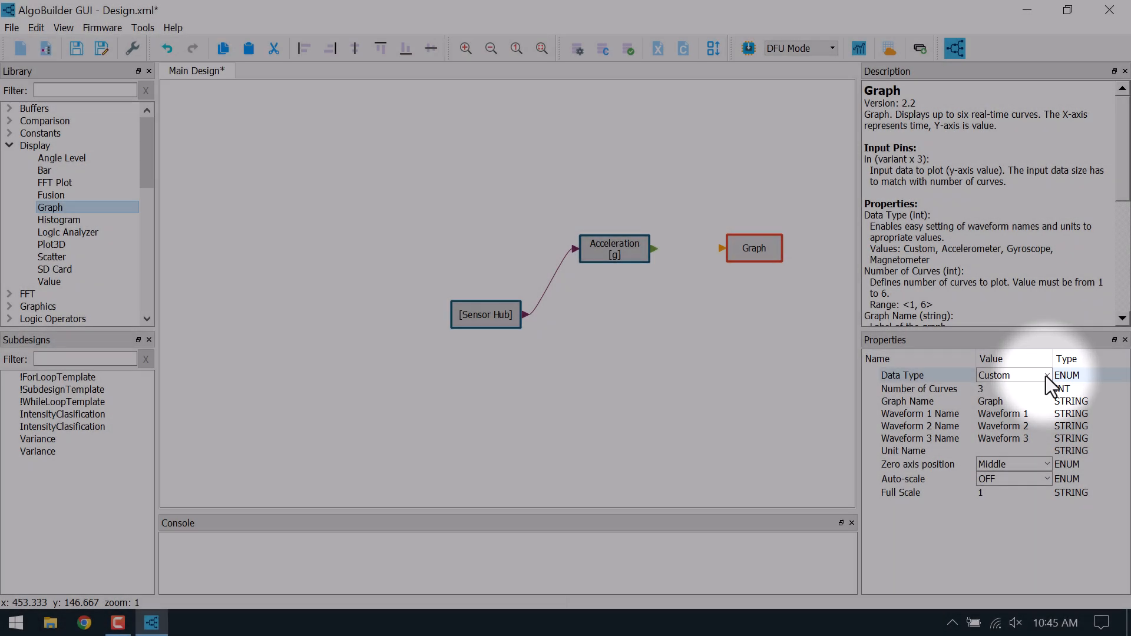
pyautogui.click(1045, 376)
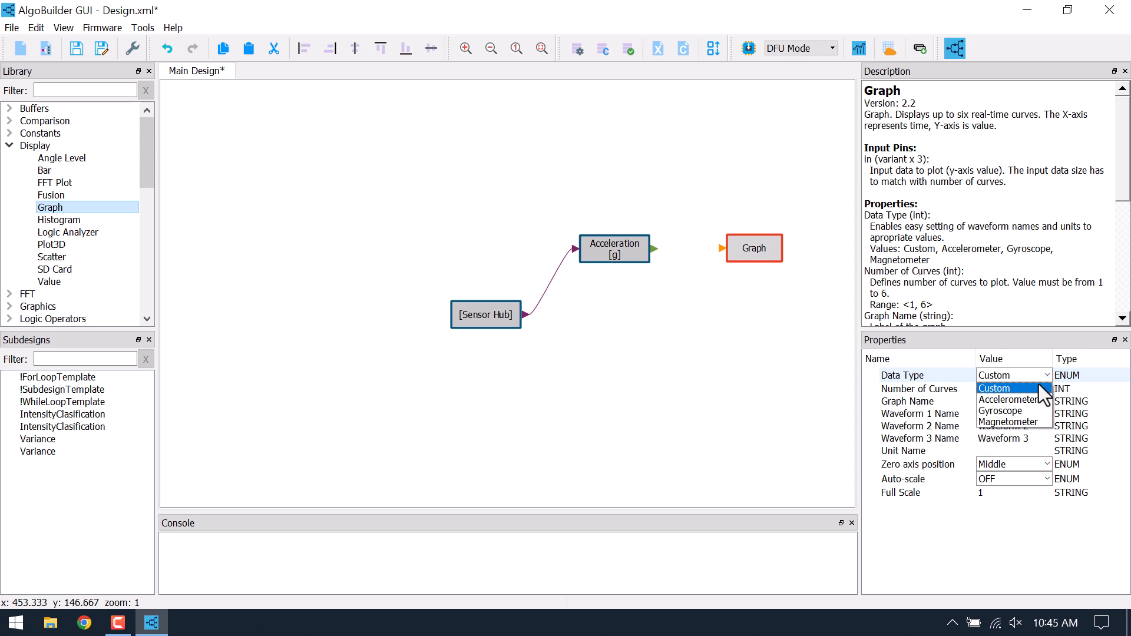
pyautogui.click(1038, 401)
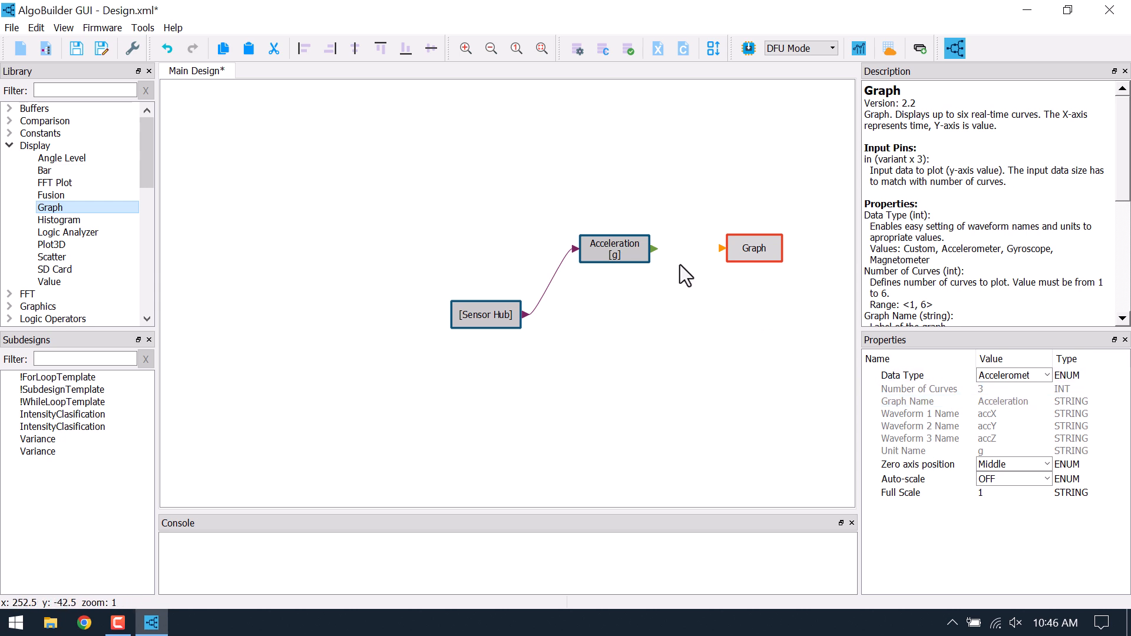
# Connect the Acceleration [g] output to the Graph input and save the design.
pyautogui.click(653, 249)
pyautogui.moveTo(653, 250); pyautogui.dragTo(719, 250)
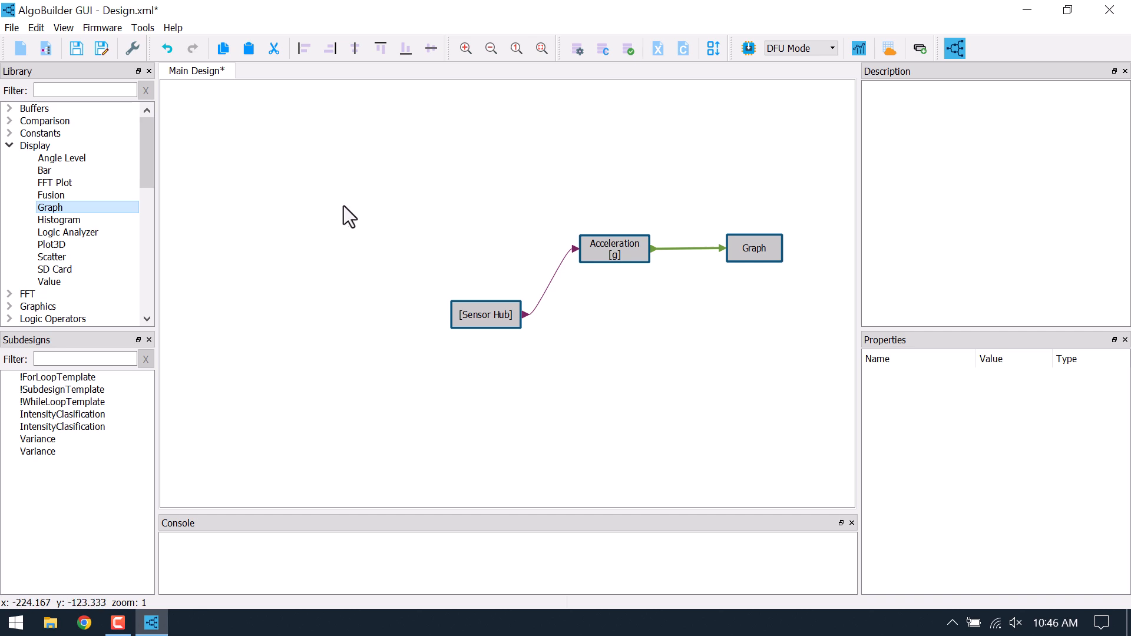
pyautogui.click(77, 48)
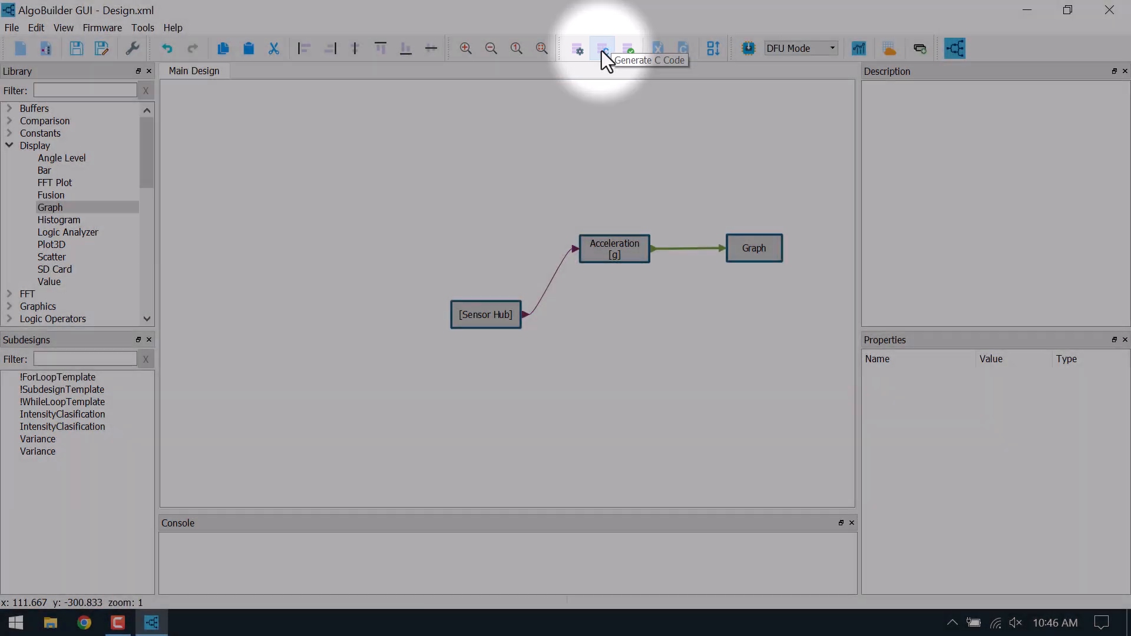
# Build the firmware from freshly generated C code and program it onto the board in DFU mode.
pyautogui.click(602, 51)
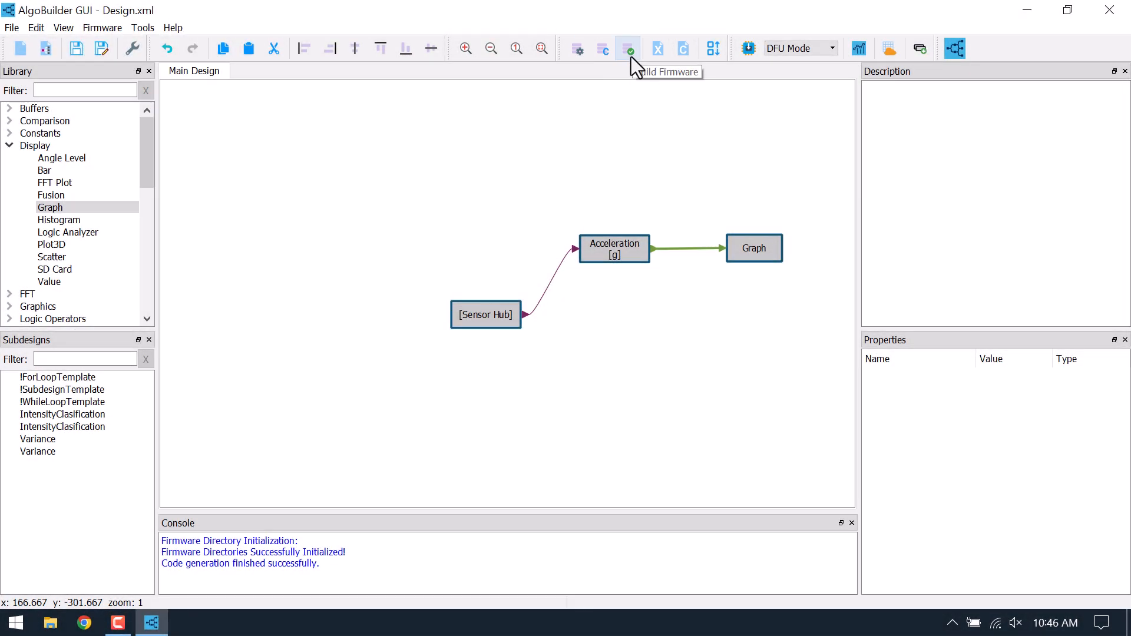
pyautogui.click(631, 57)
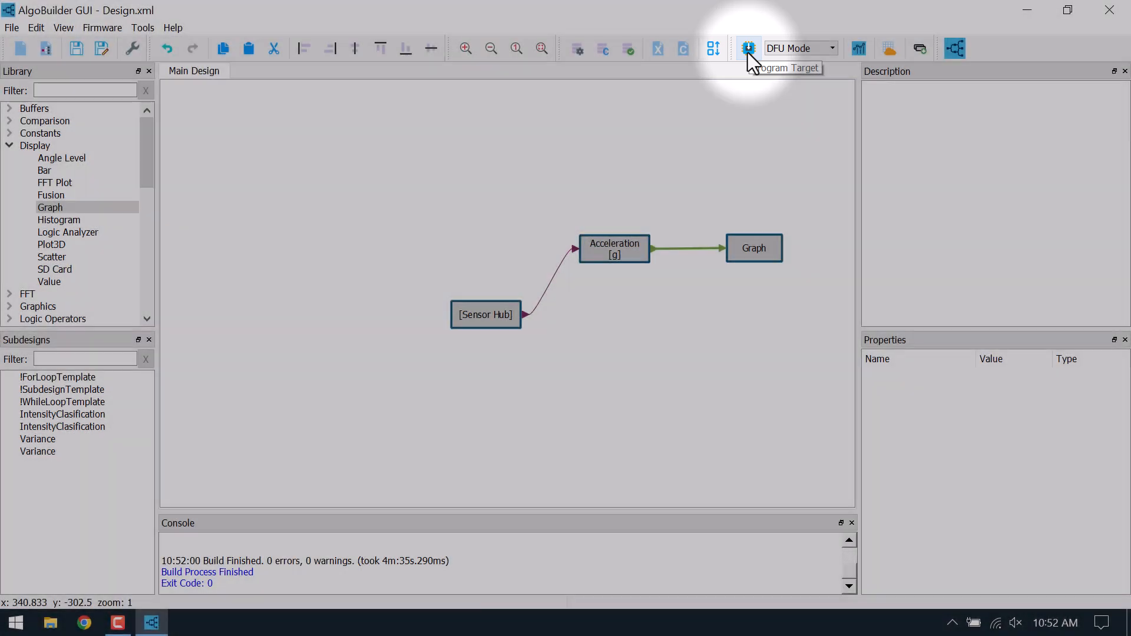
pyautogui.click(747, 48)
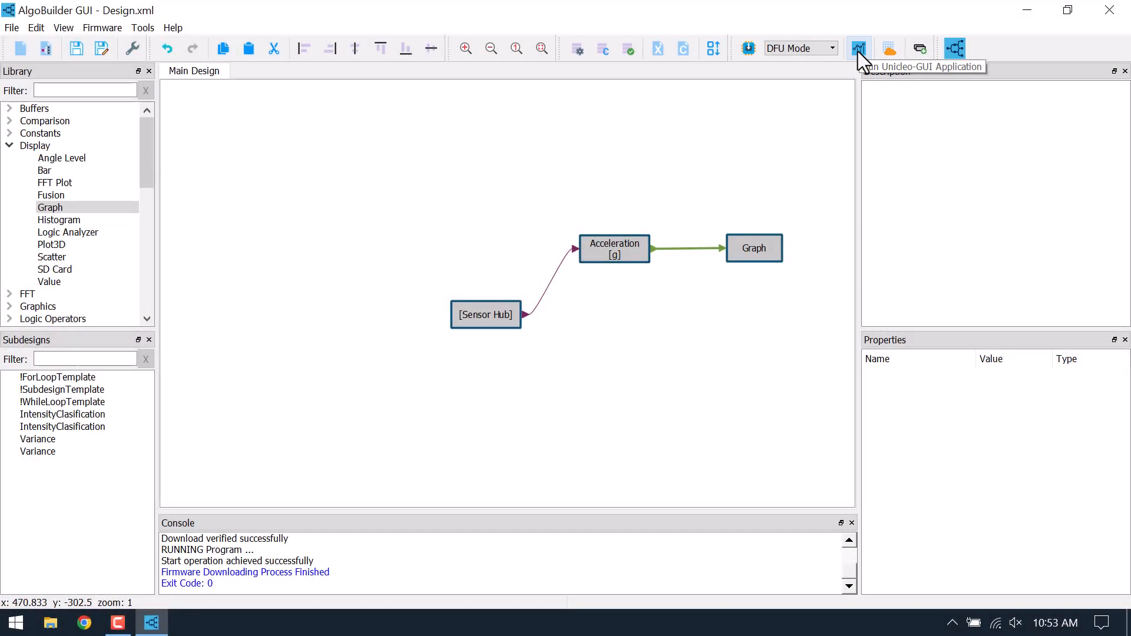
# Launch Unicleo-GUI and start data acquisition after unmounting the SD card from the operating system.
pyautogui.click(858, 52)
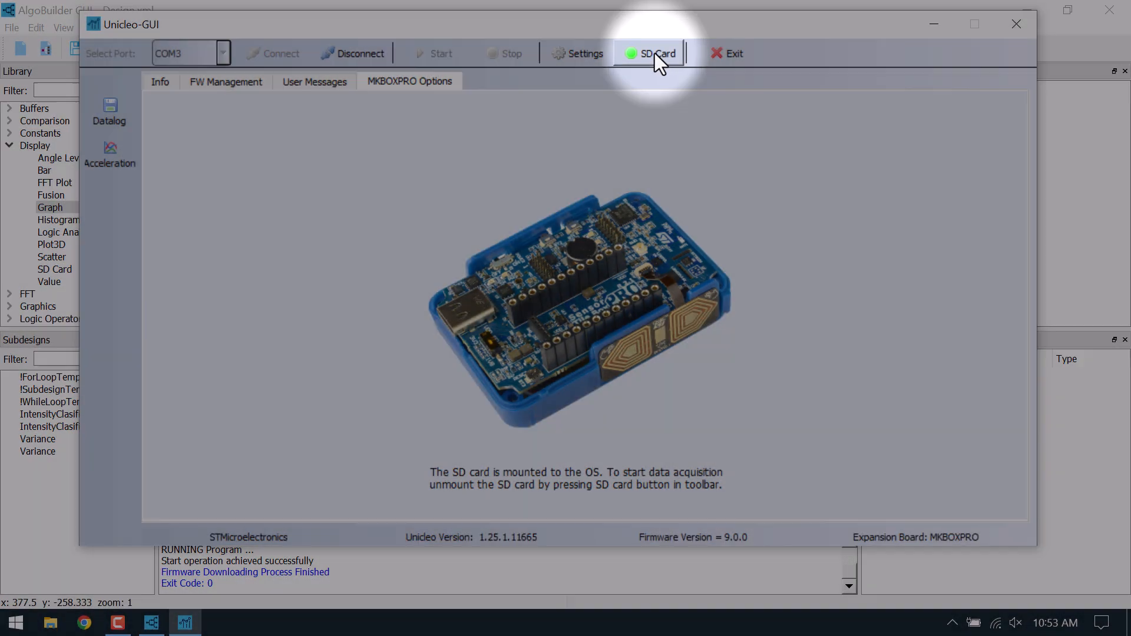
pyautogui.click(654, 54)
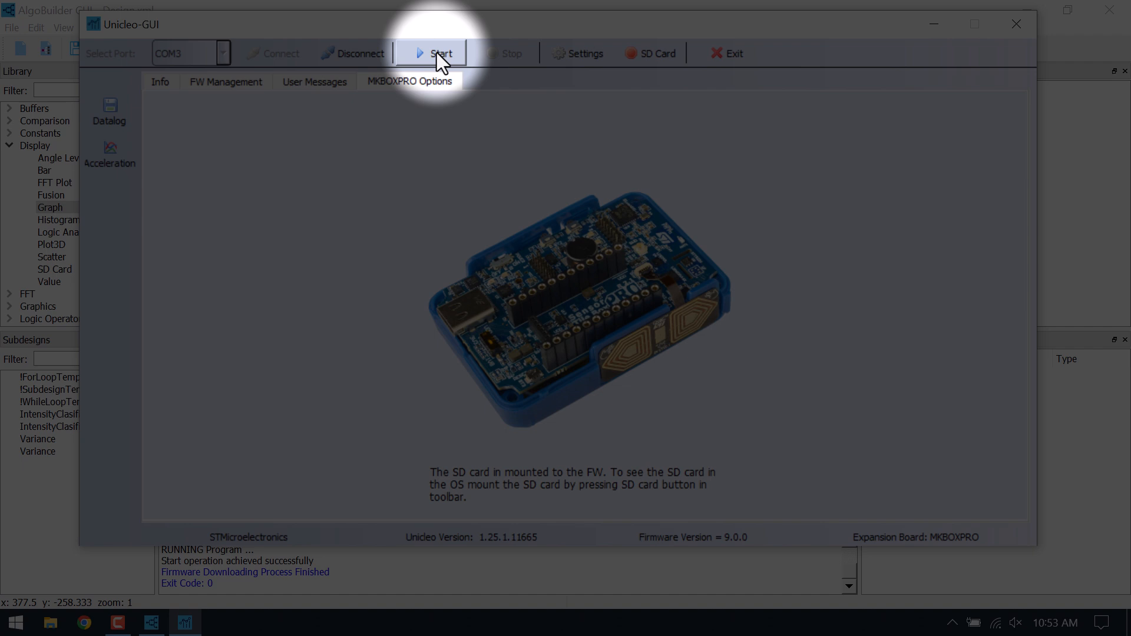
pyautogui.click(437, 52)
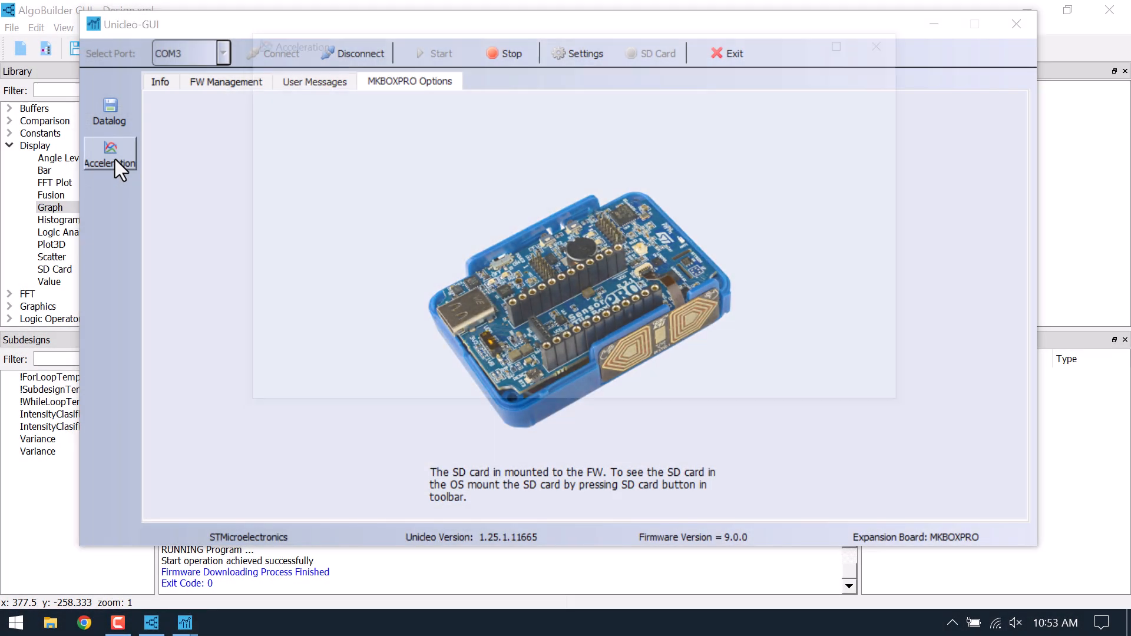
# Examine the live accX, accY and accZ curves in the Acceleration plot, closing it and Unicleo-GUI when done.
pyautogui.click(116, 160)
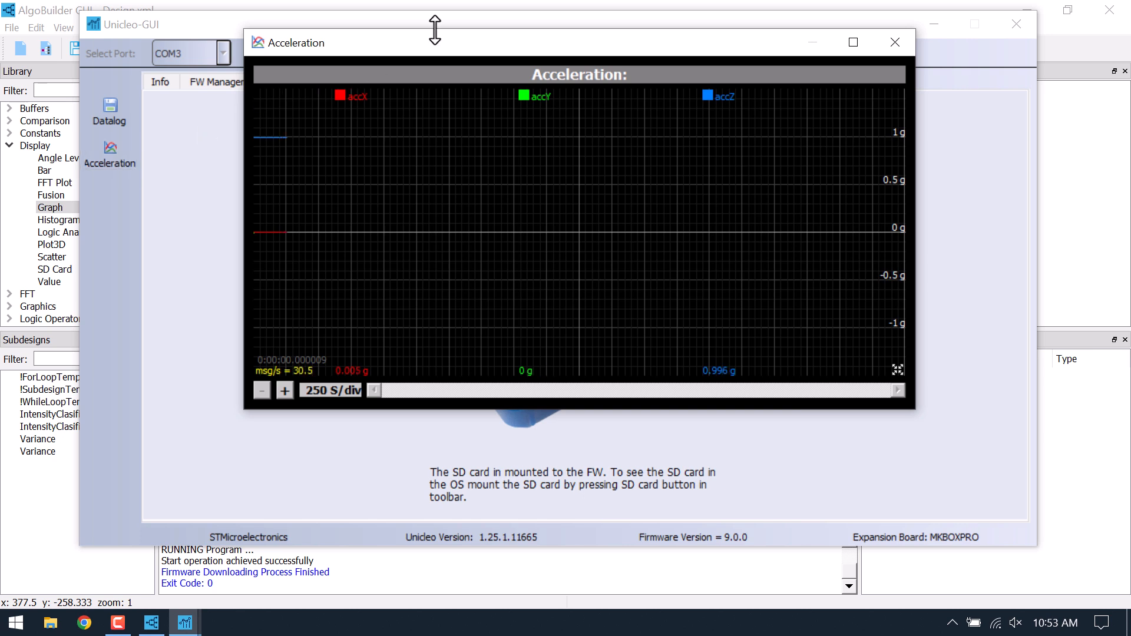
pyautogui.moveTo(442, 50); pyautogui.dragTo(433, 122)
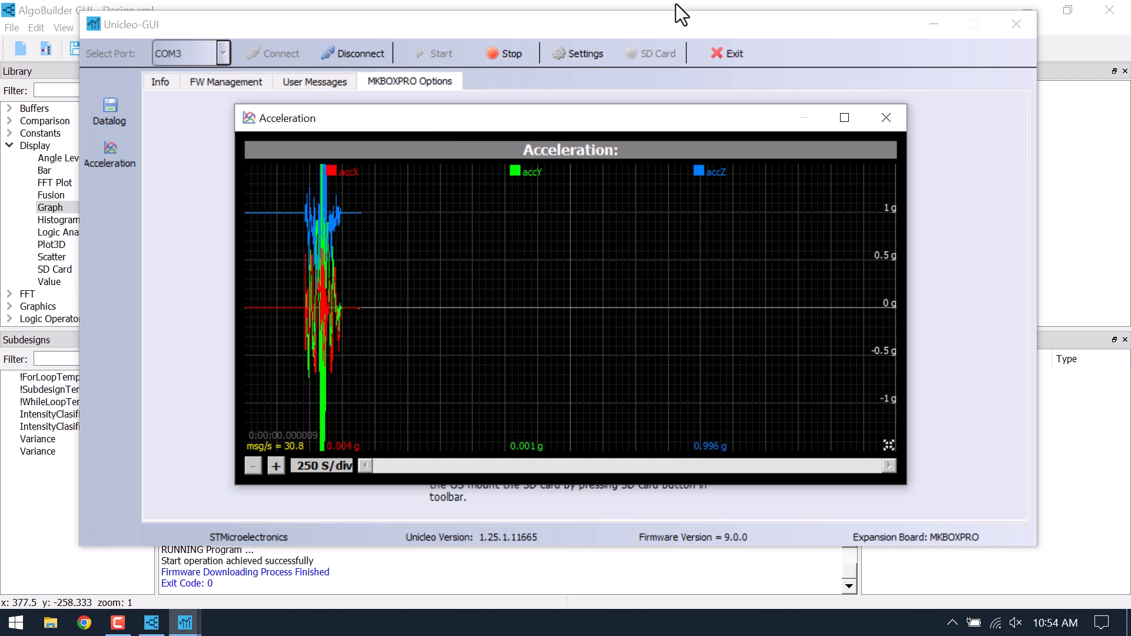
pyautogui.click(883, 122)
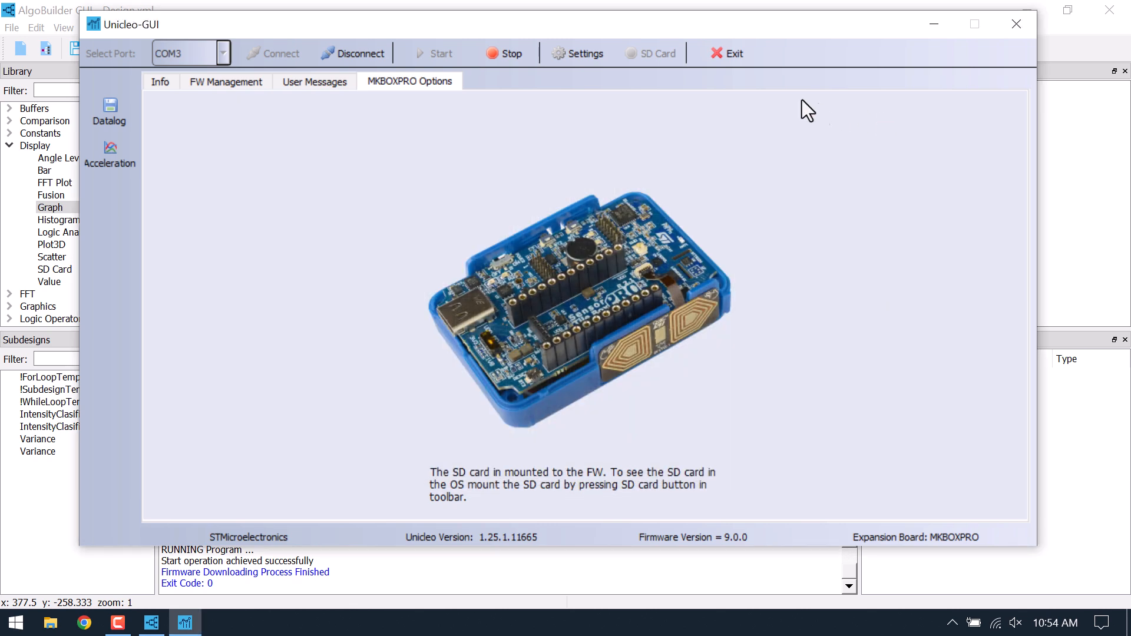
pyautogui.click(735, 54)
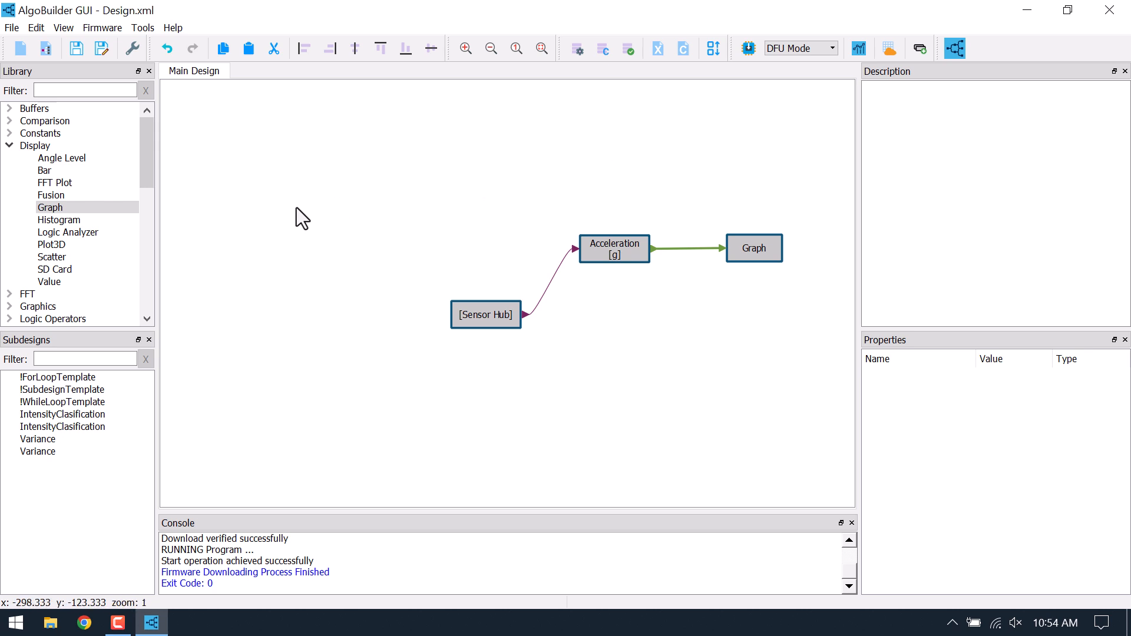
# Add an FSM / MLC block below the Acceleration [g] block and connect the Sensor Hub output to its input.
pyautogui.moveTo(146, 162); pyautogui.dragTo(160, 277)
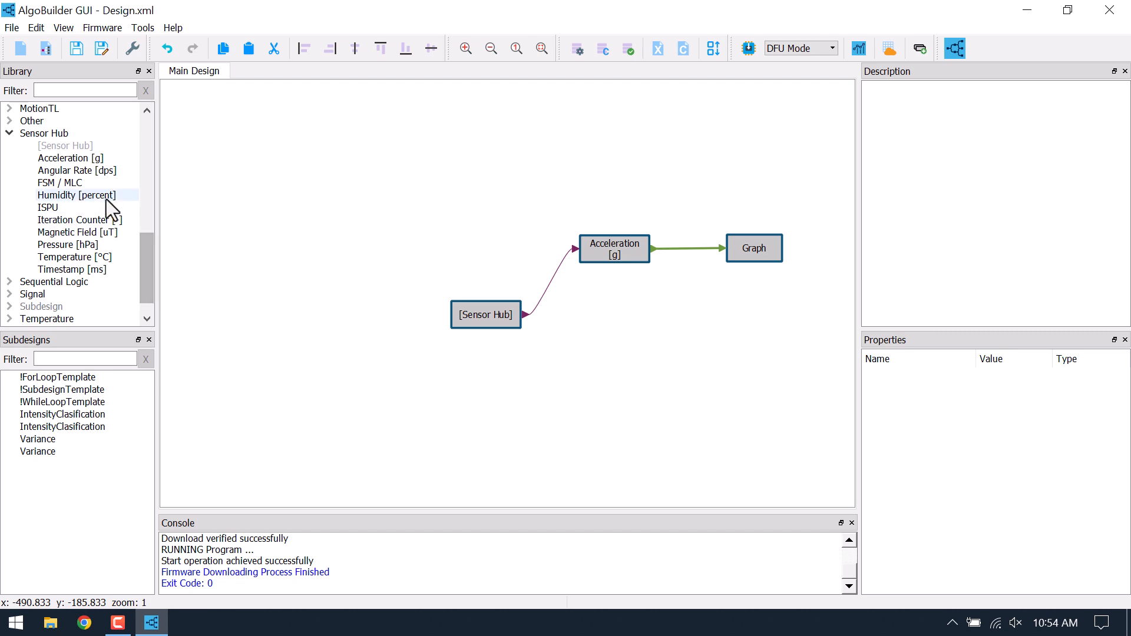
pyautogui.click(87, 188)
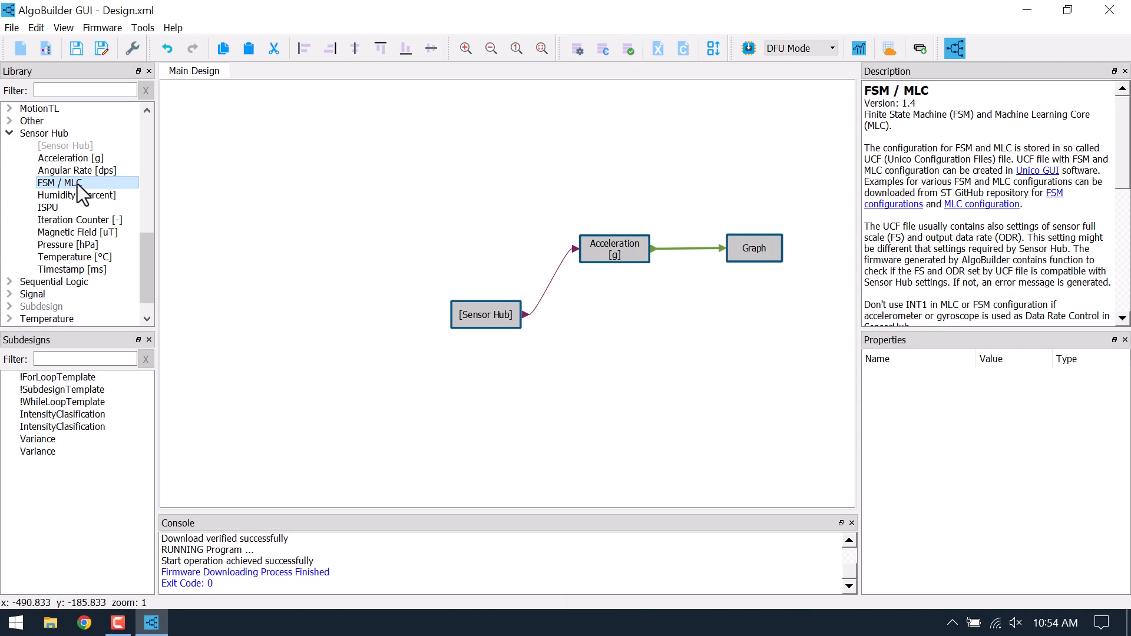
pyautogui.moveTo(77, 183); pyautogui.dragTo(594, 356)
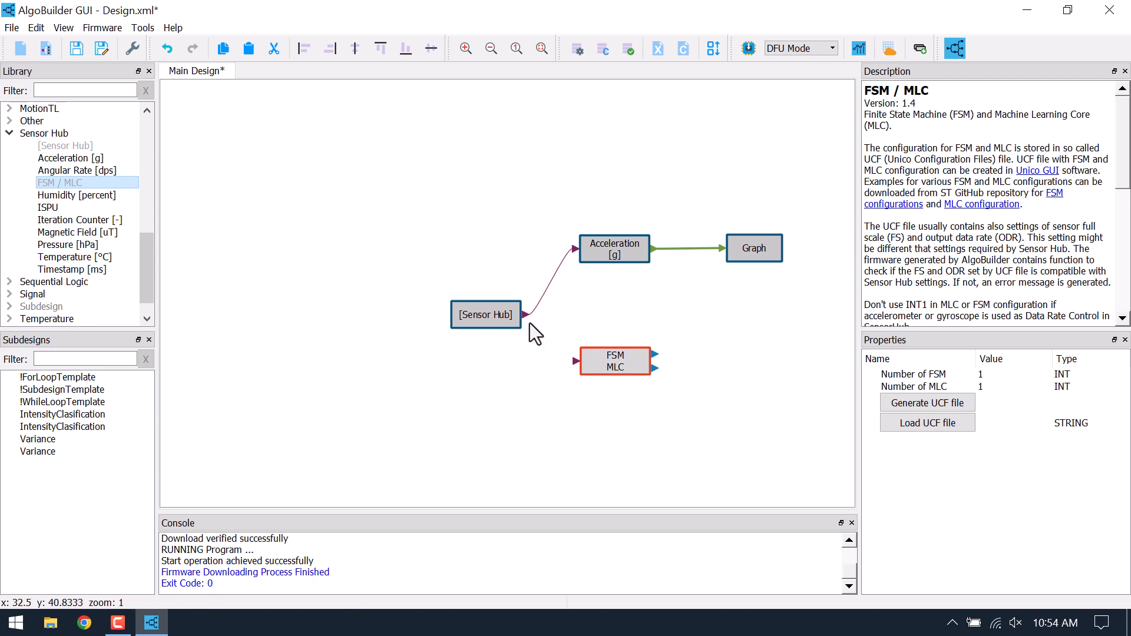
pyautogui.moveTo(524, 316); pyautogui.dragTo(576, 363)
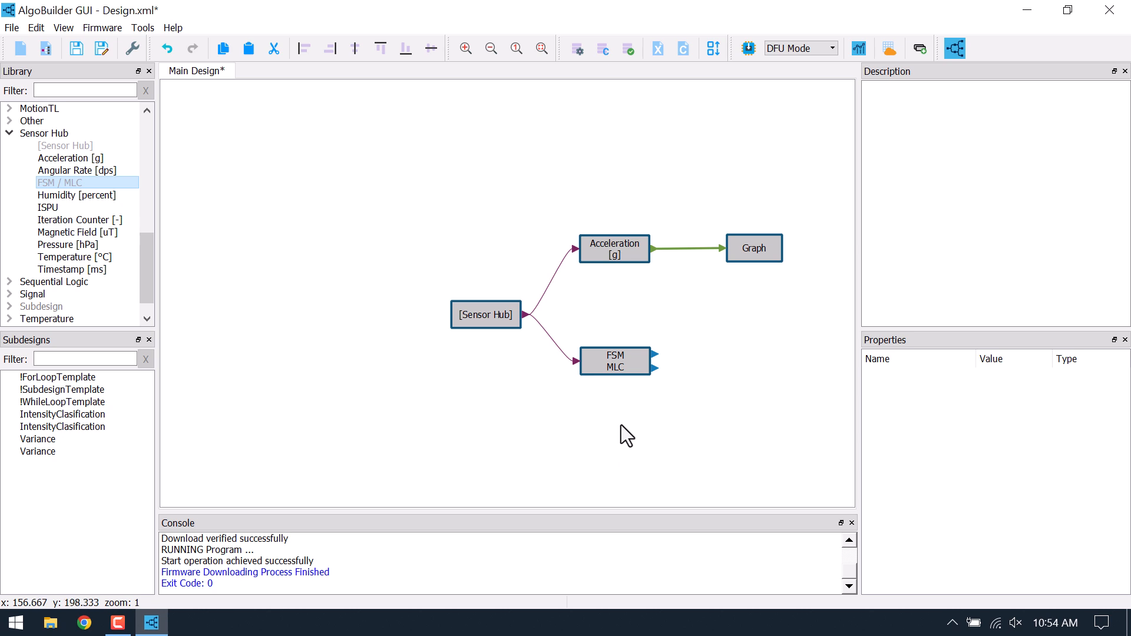
# Set the Number of FSM property of the FSM / MLC block to 0.
pyautogui.click(631, 369)
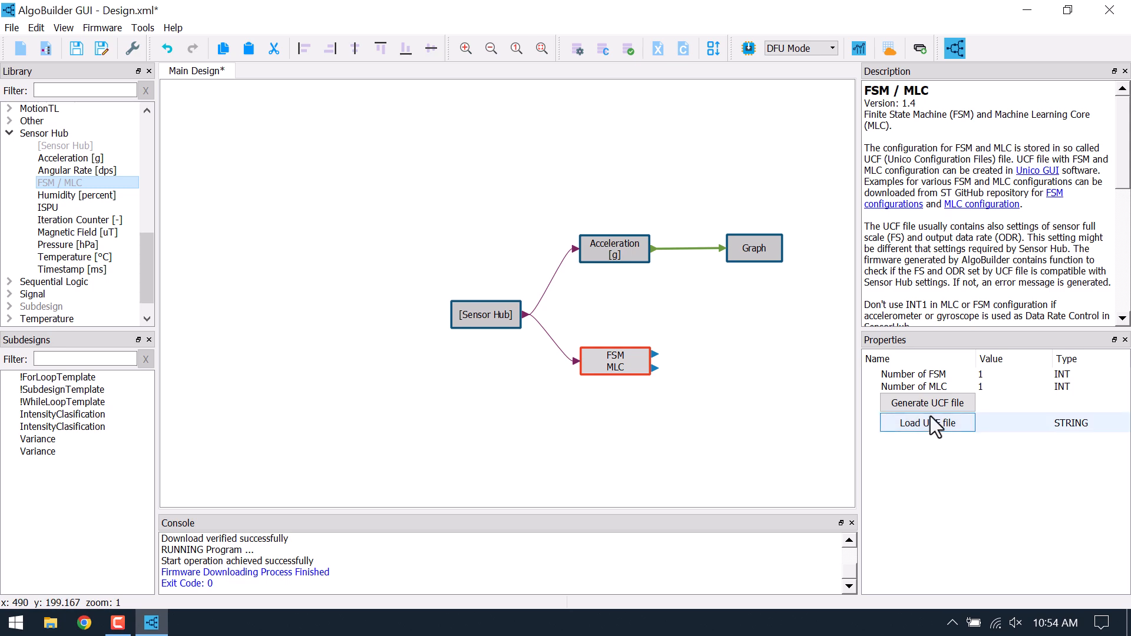
pyautogui.click(1016, 369)
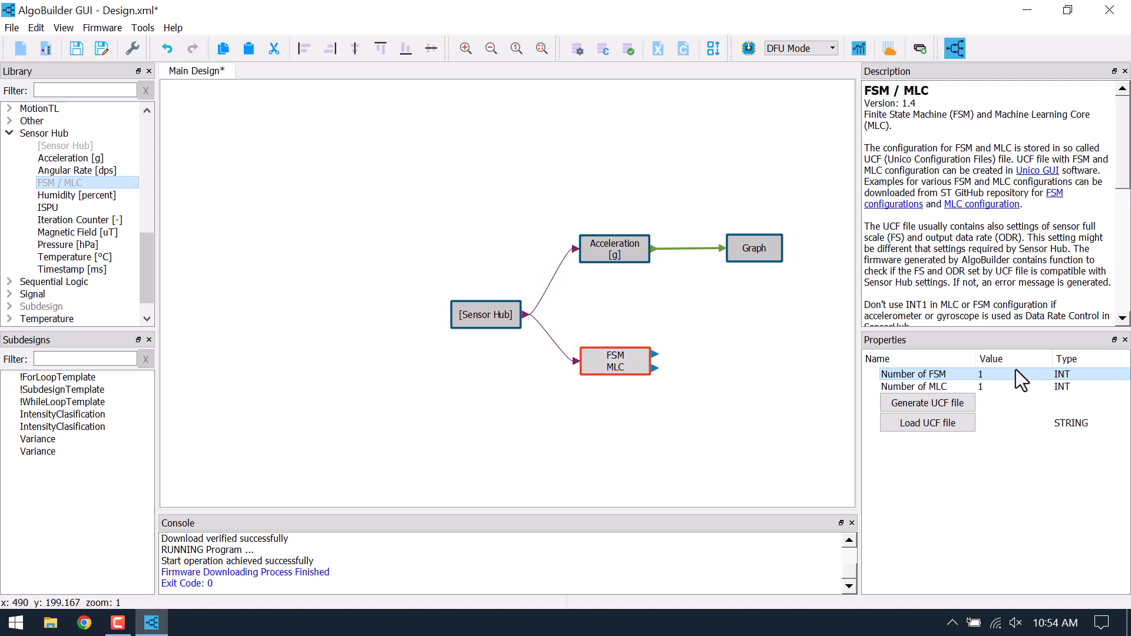
pyautogui.doubleClick(1016, 372)
pyautogui.press('Return')
# Load the UCF file training.ucf from C:\STBOXPRO-Workshop into the FSM / MLC block.
pyautogui.click(933, 424)
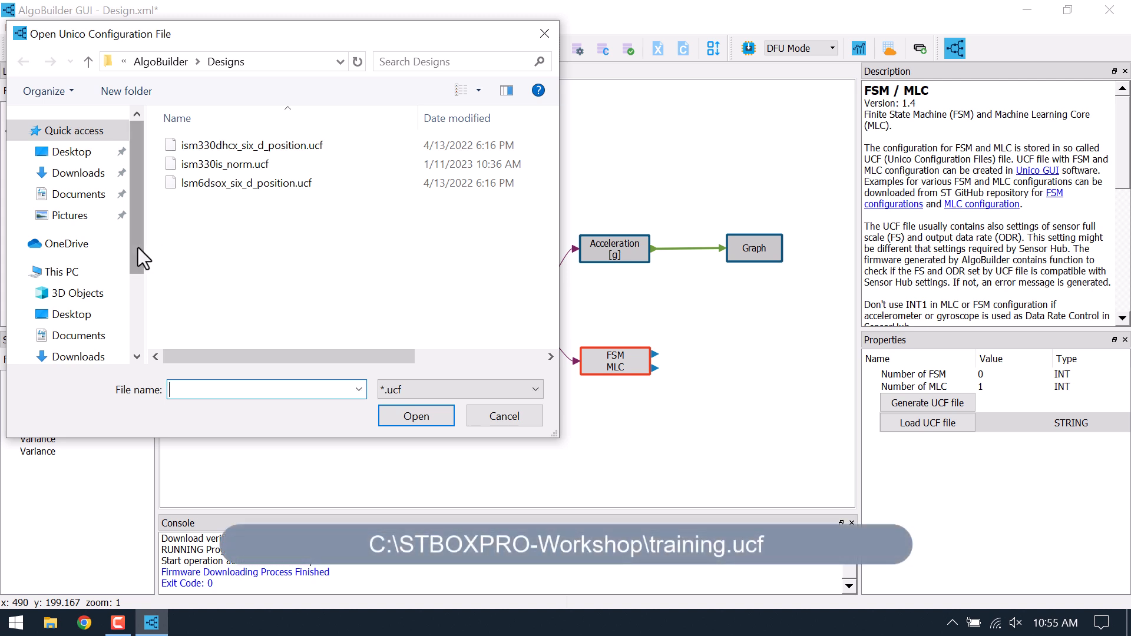
pyautogui.moveTo(138, 247); pyautogui.dragTo(138, 331)
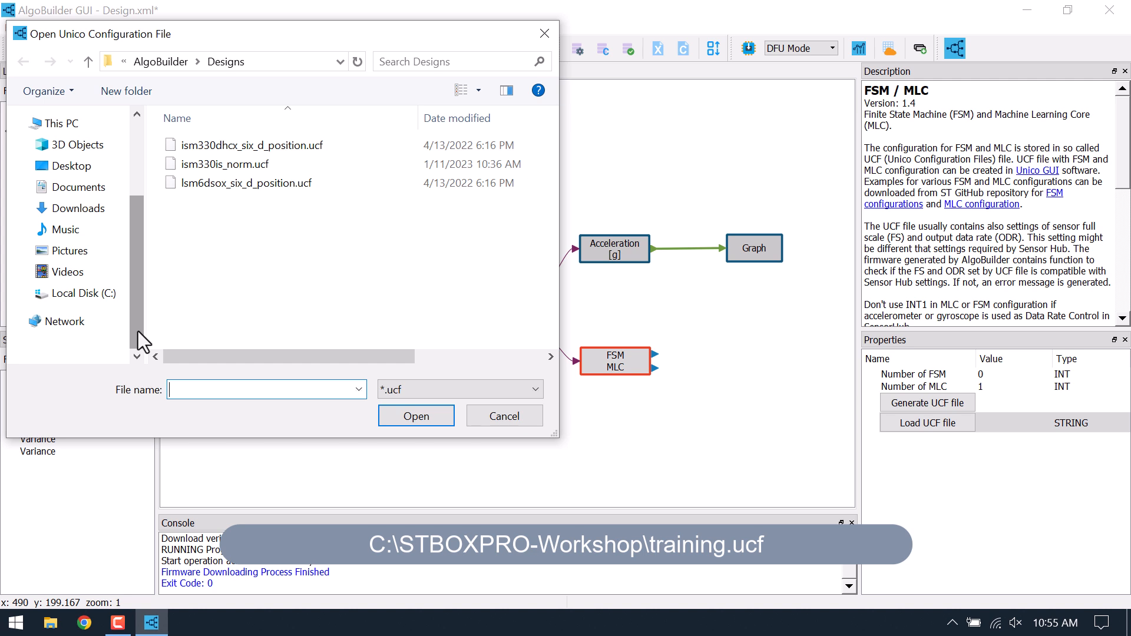
pyautogui.click(95, 294)
pyautogui.click(199, 304)
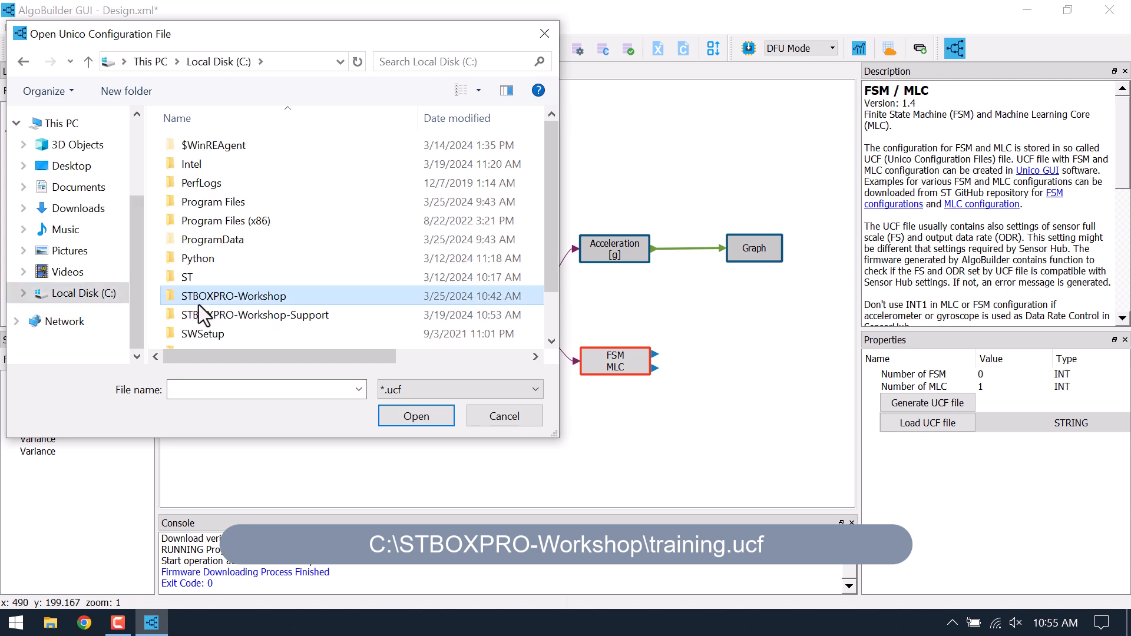
pyautogui.doubleClick(241, 300)
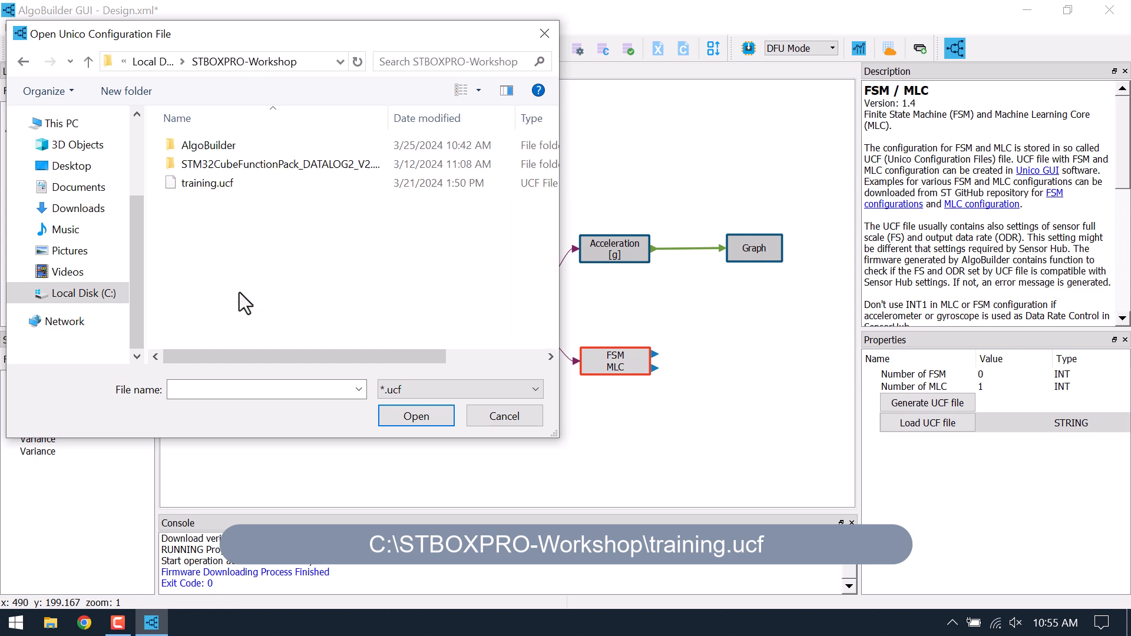
pyautogui.click(223, 188)
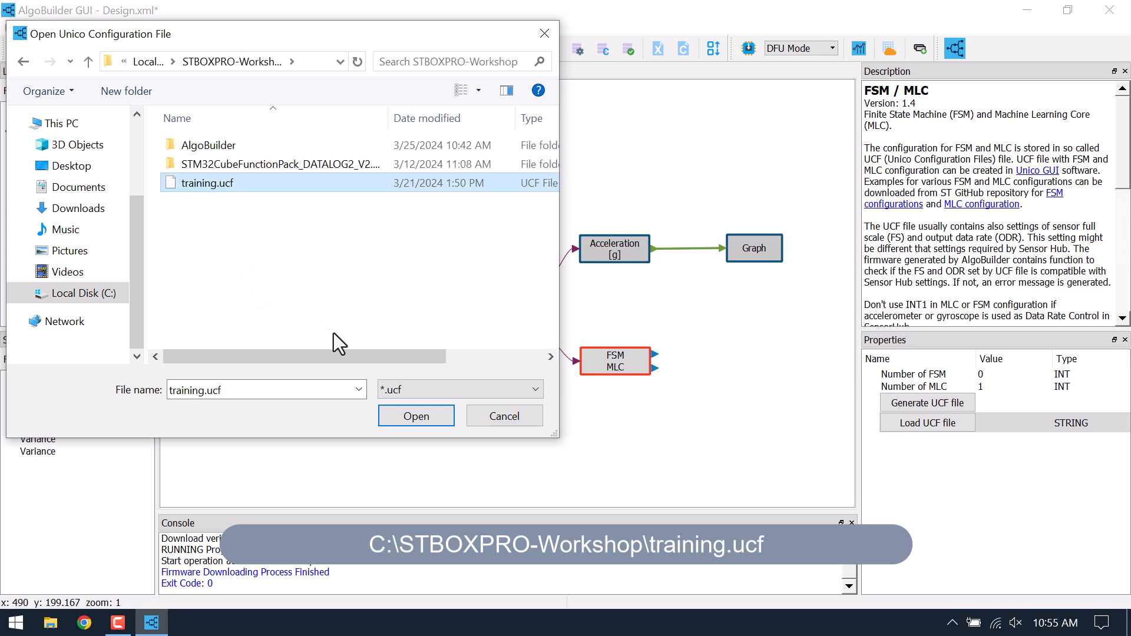
pyautogui.click(392, 419)
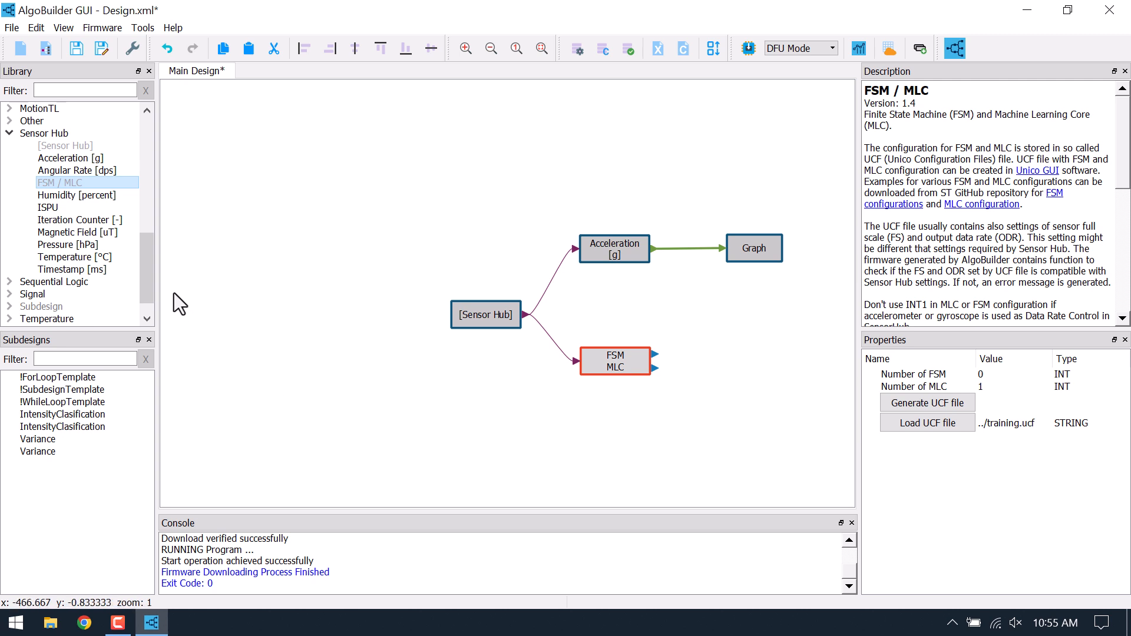
# Add a Value display block beside the FSM / MLC block and set its Number of Values to 1.
pyautogui.moveTo(149, 289); pyautogui.dragTo(150, 163)
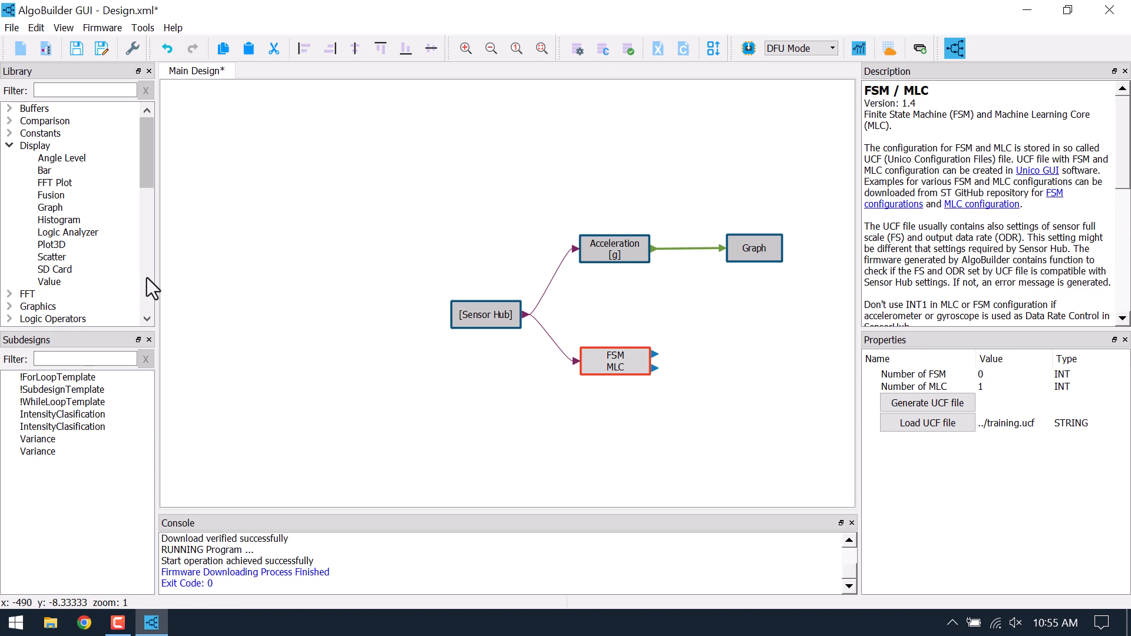
pyautogui.click(50, 282)
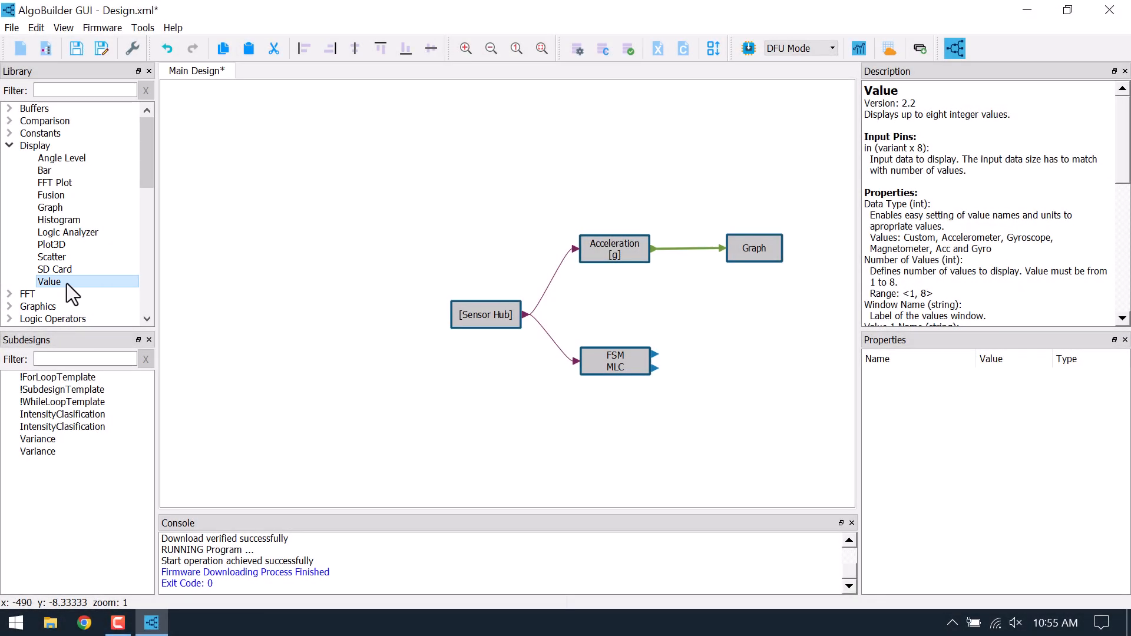
pyautogui.moveTo(66, 283); pyautogui.dragTo(738, 372)
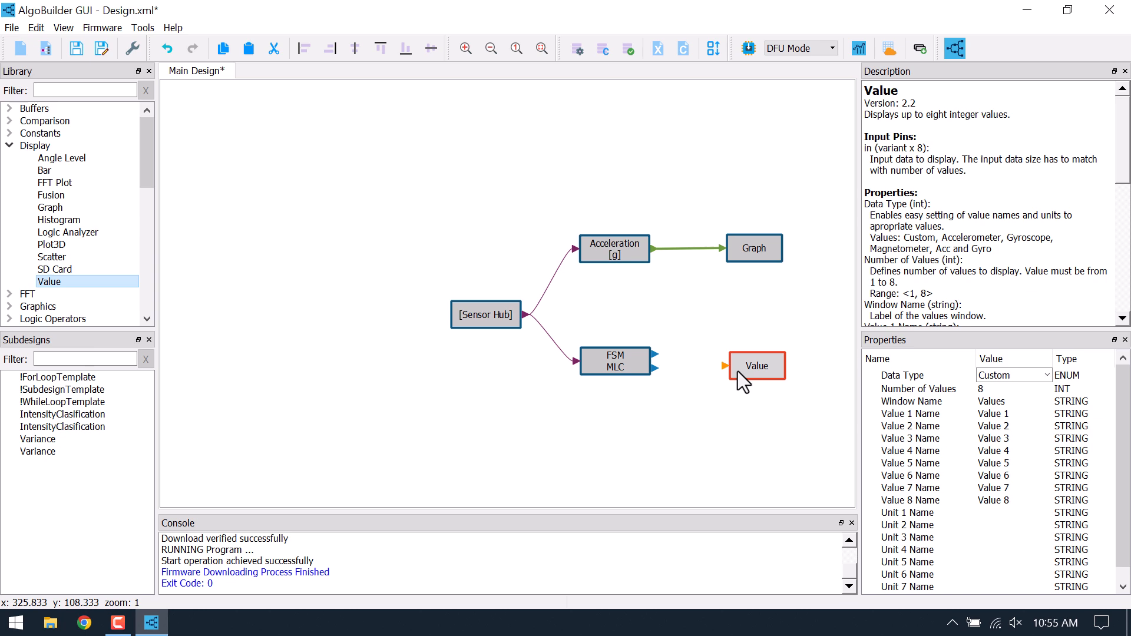
pyautogui.click(984, 390)
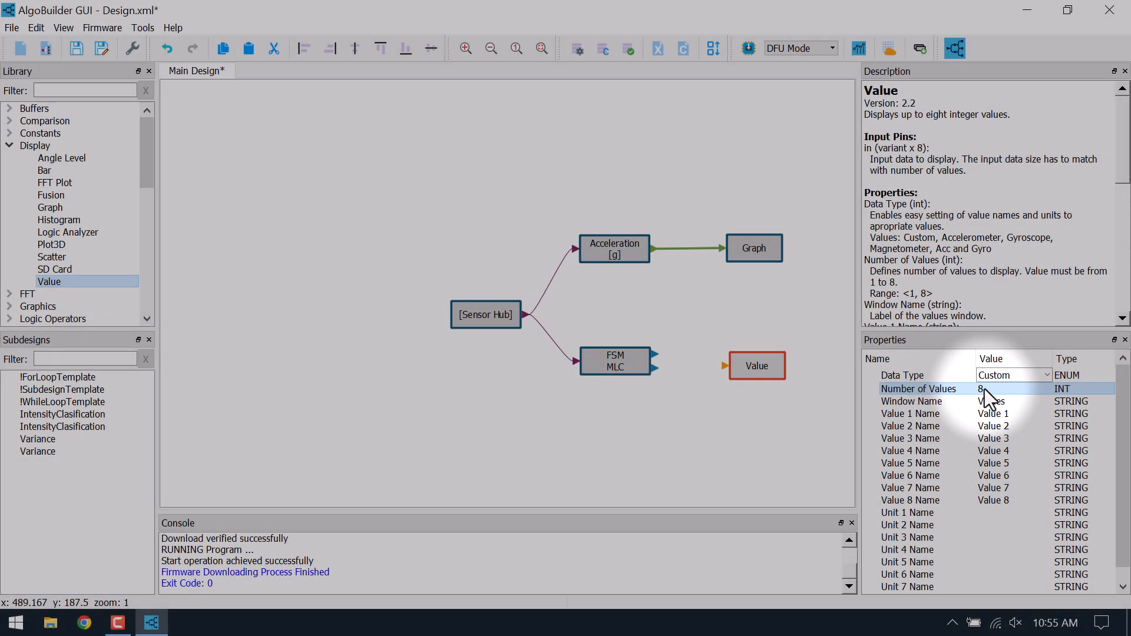
pyautogui.doubleClick(985, 389)
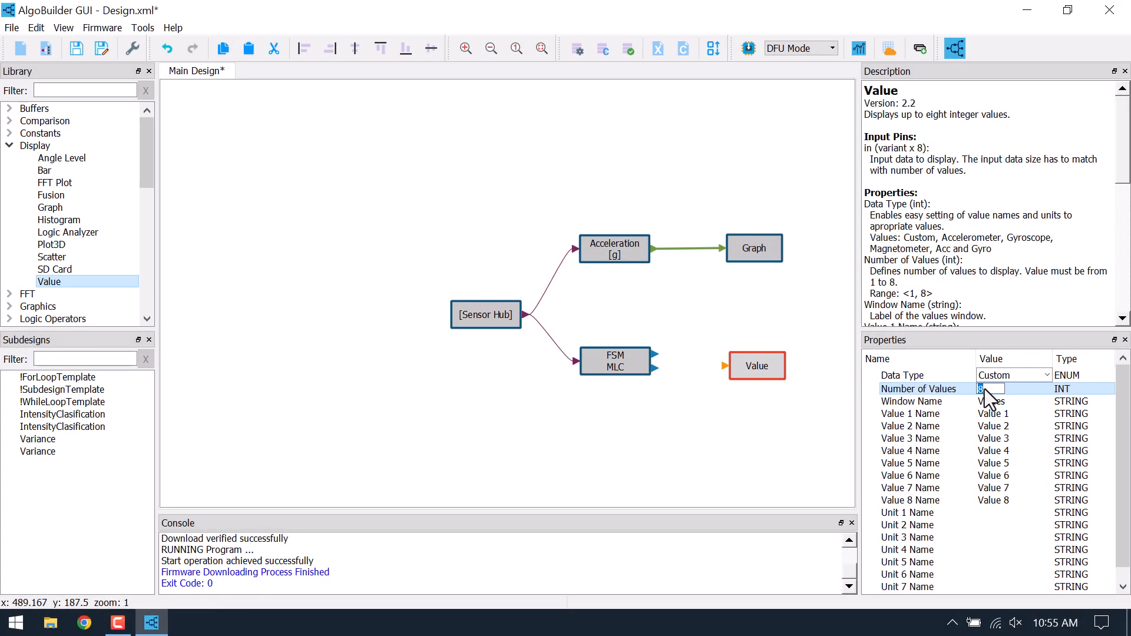
pyautogui.press('Return')
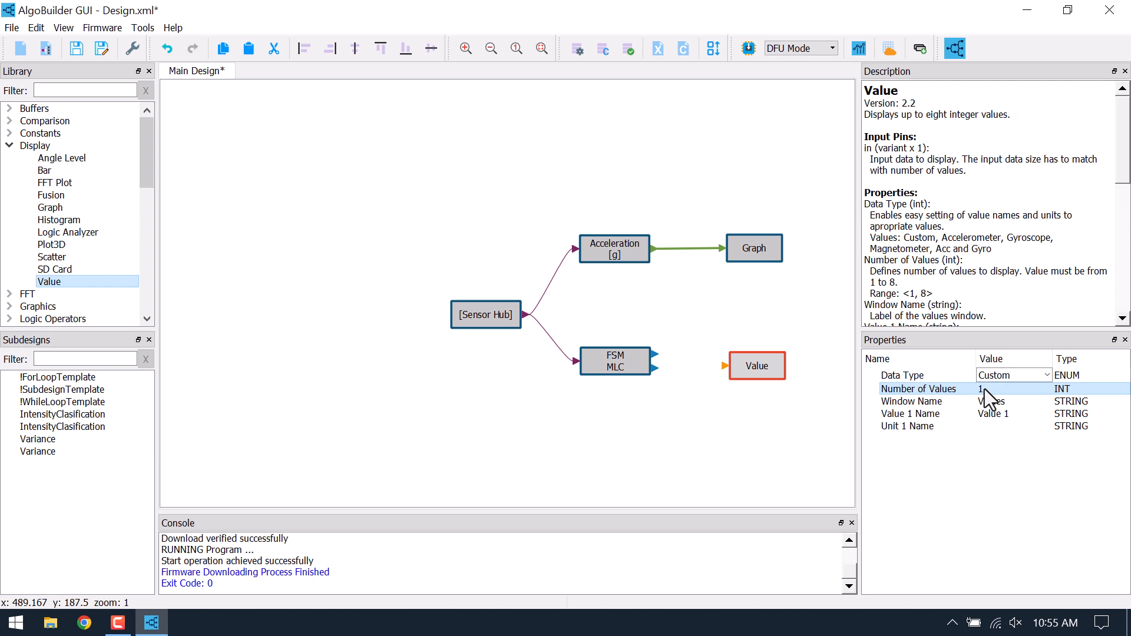
# Name the Value block's window MLC and its first value MLC Out, and connect the lower FSM / MLC output to its input.
pyautogui.doubleClick(990, 405)
pyautogui.write('MLC')
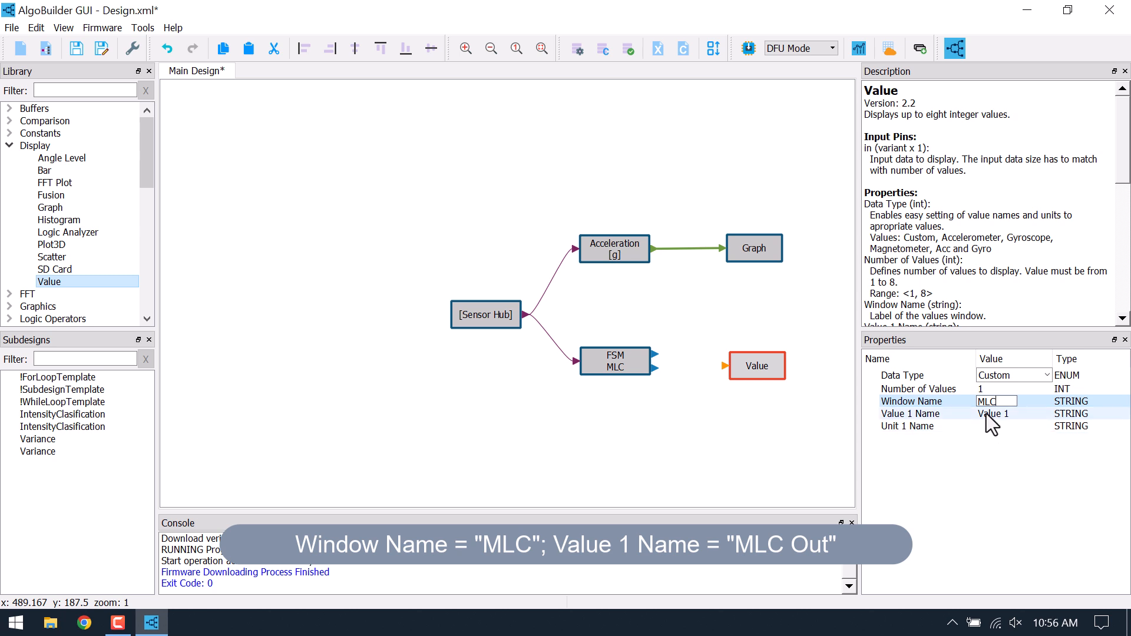
pyautogui.doubleClick(986, 414)
pyautogui.press('BackSpace')
pyautogui.write('MLC Out')
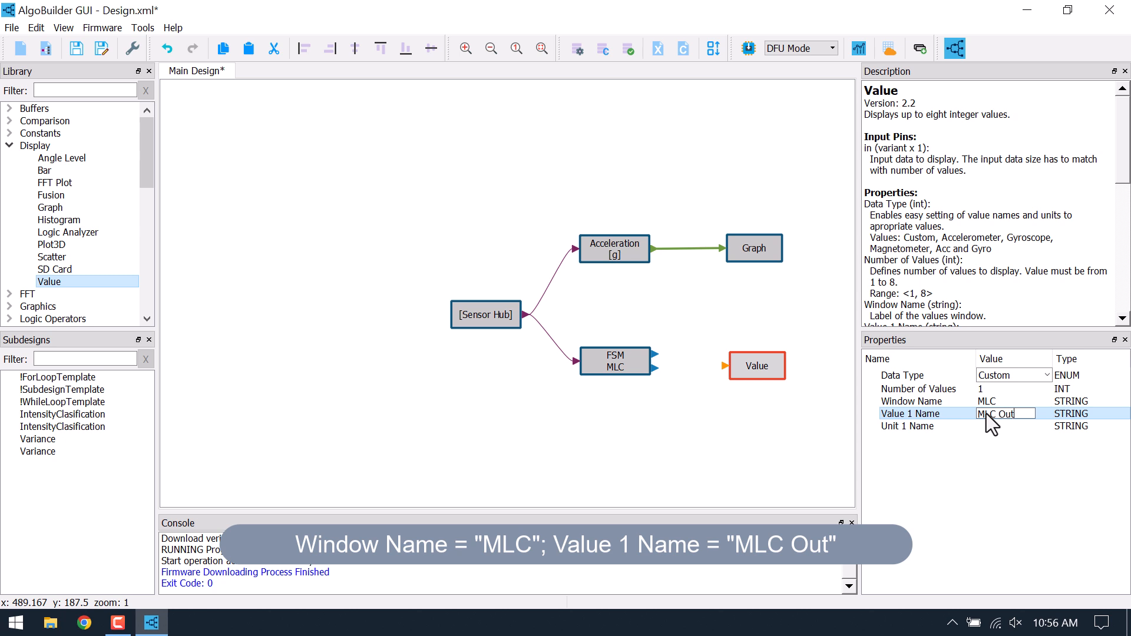
pyautogui.press('Return')
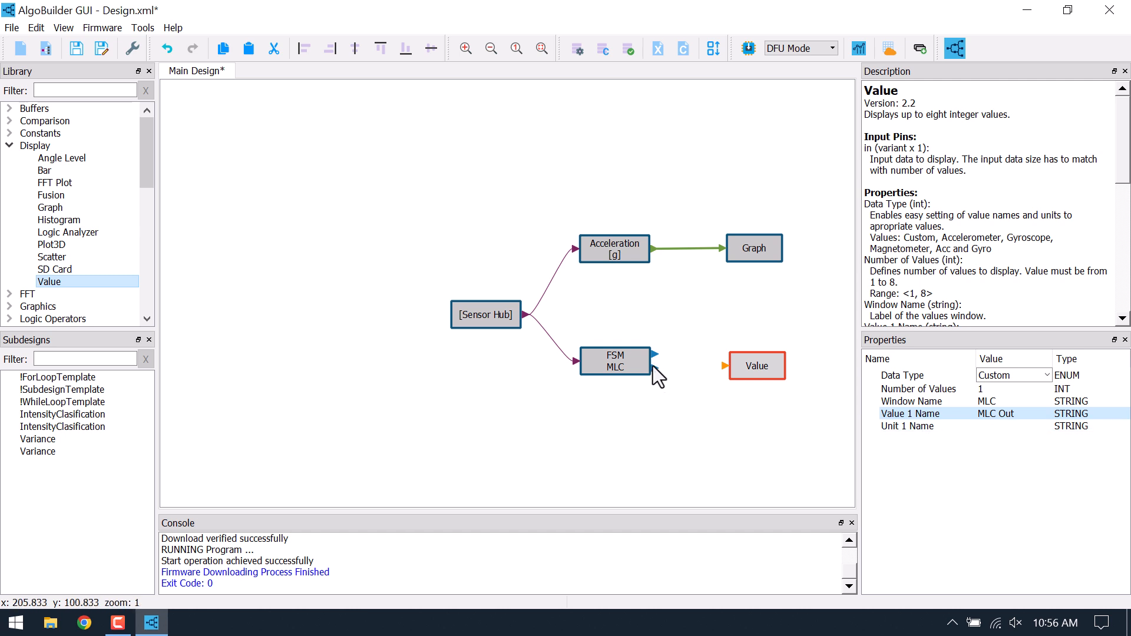
pyautogui.moveTo(653, 370); pyautogui.dragTo(725, 368)
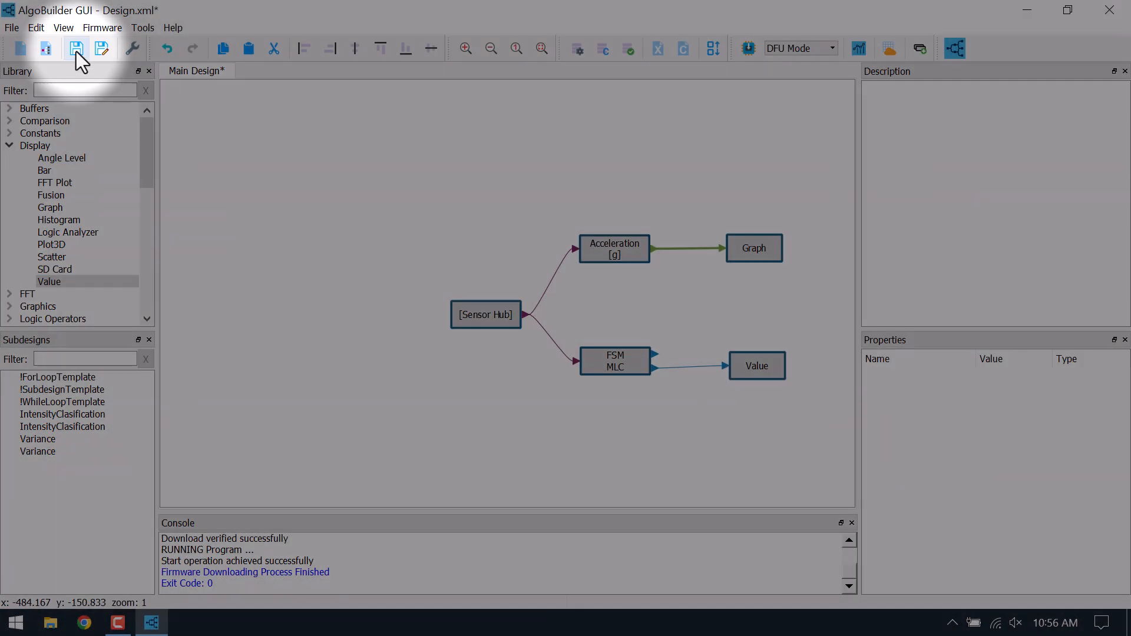
# Build the firmware from the newly saved design and program it onto the board in DFU mode.
pyautogui.click(76, 51)
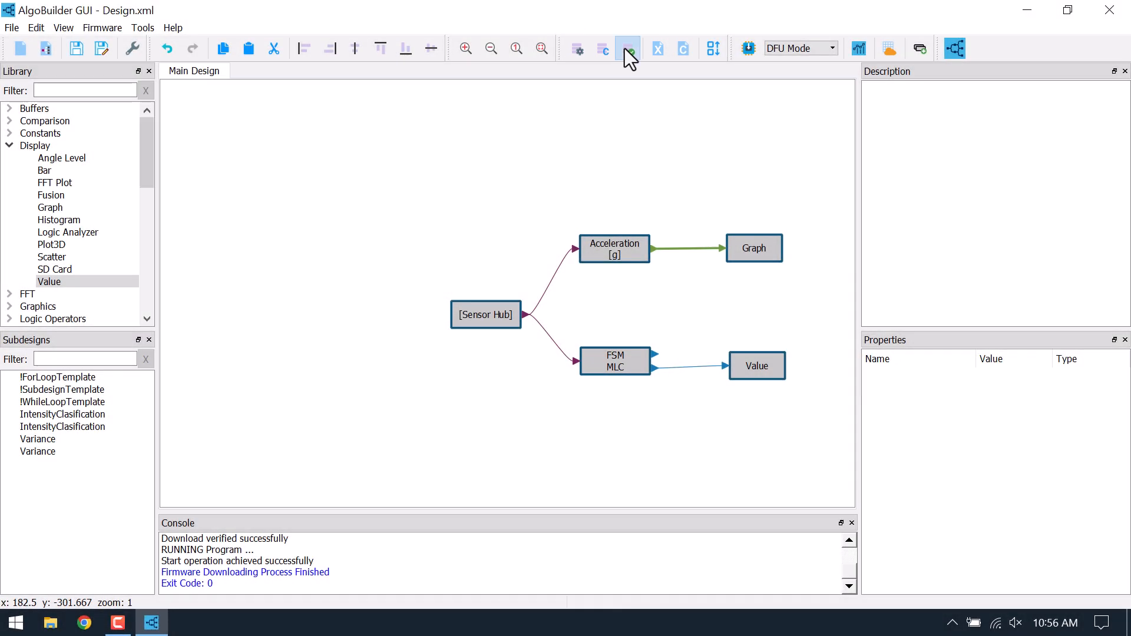
pyautogui.click(625, 48)
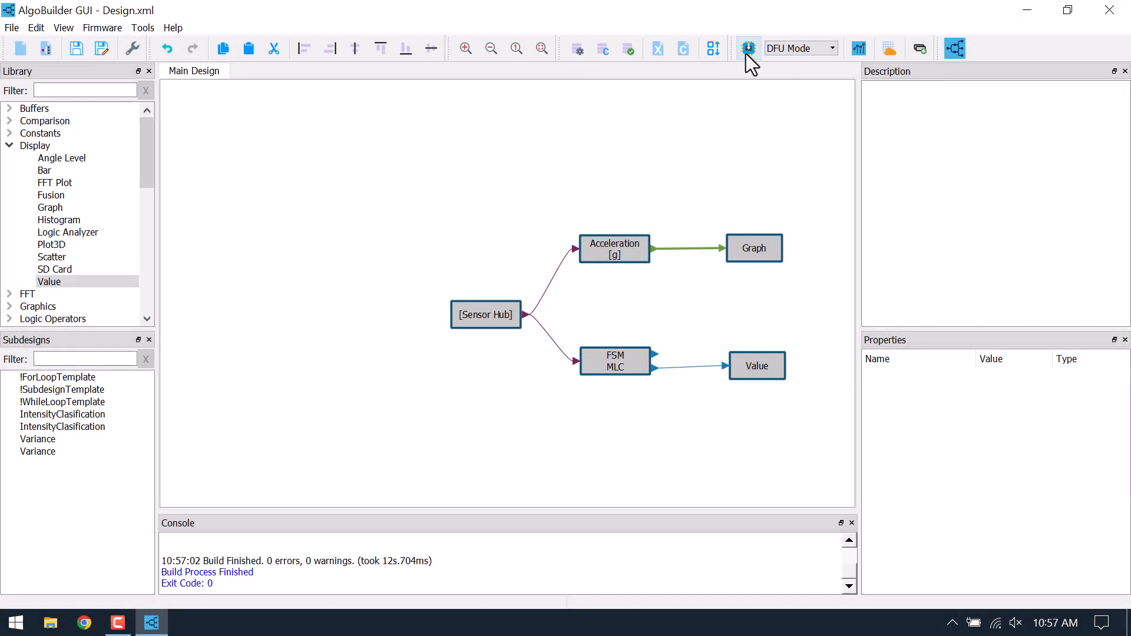
pyautogui.click(747, 49)
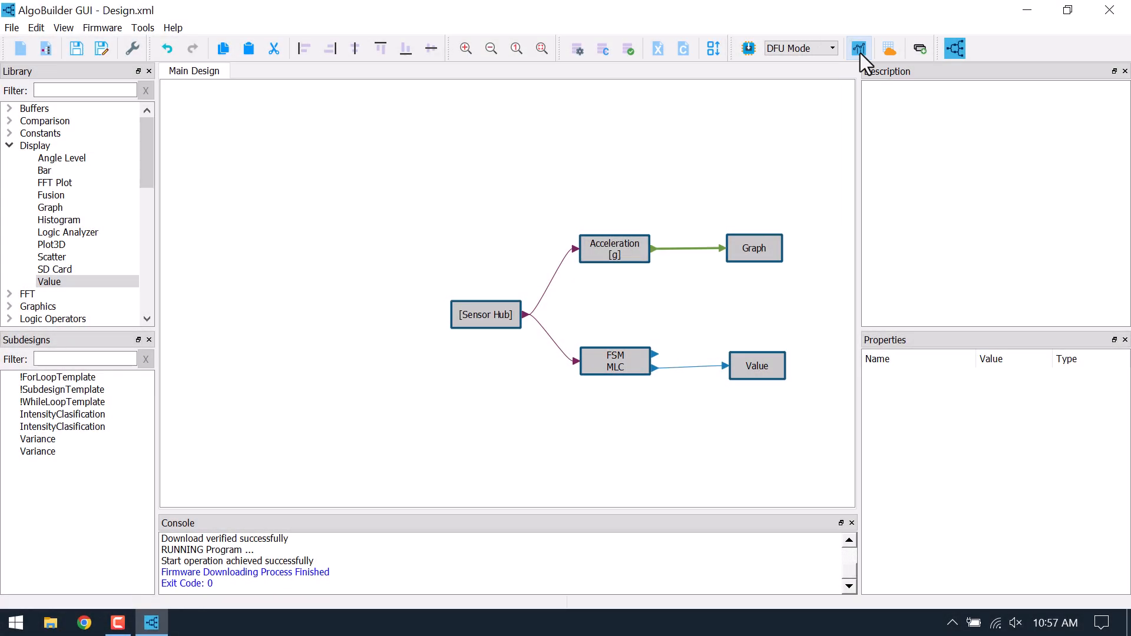
# Launch Unicleo-GUI, unmount the SD card from the operating system and start data acquisition.
pyautogui.click(859, 49)
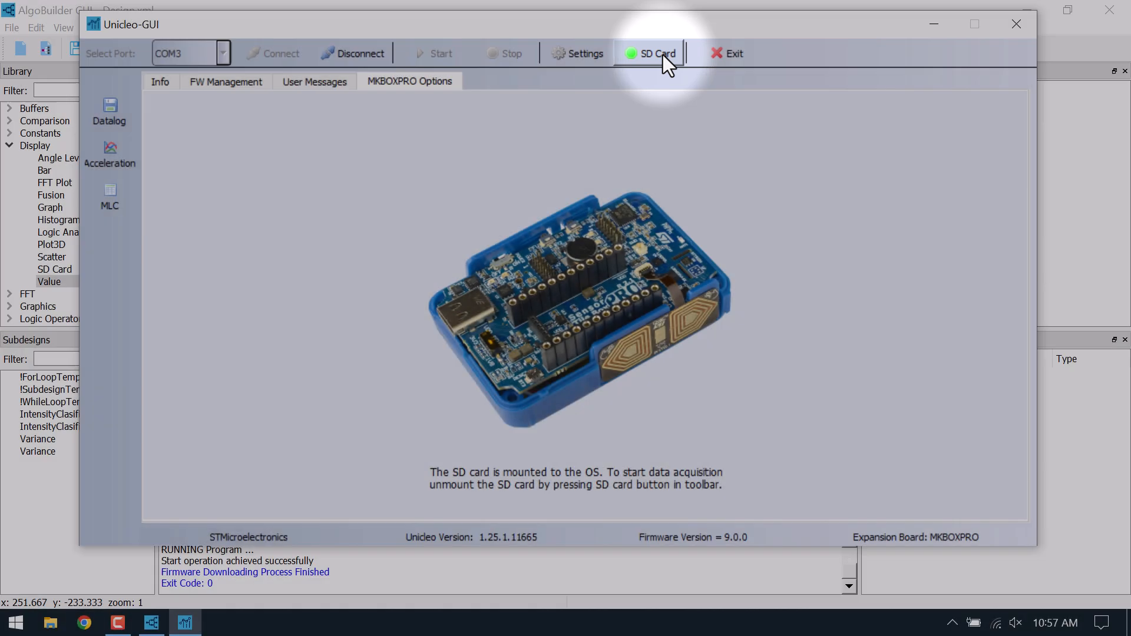
pyautogui.click(662, 55)
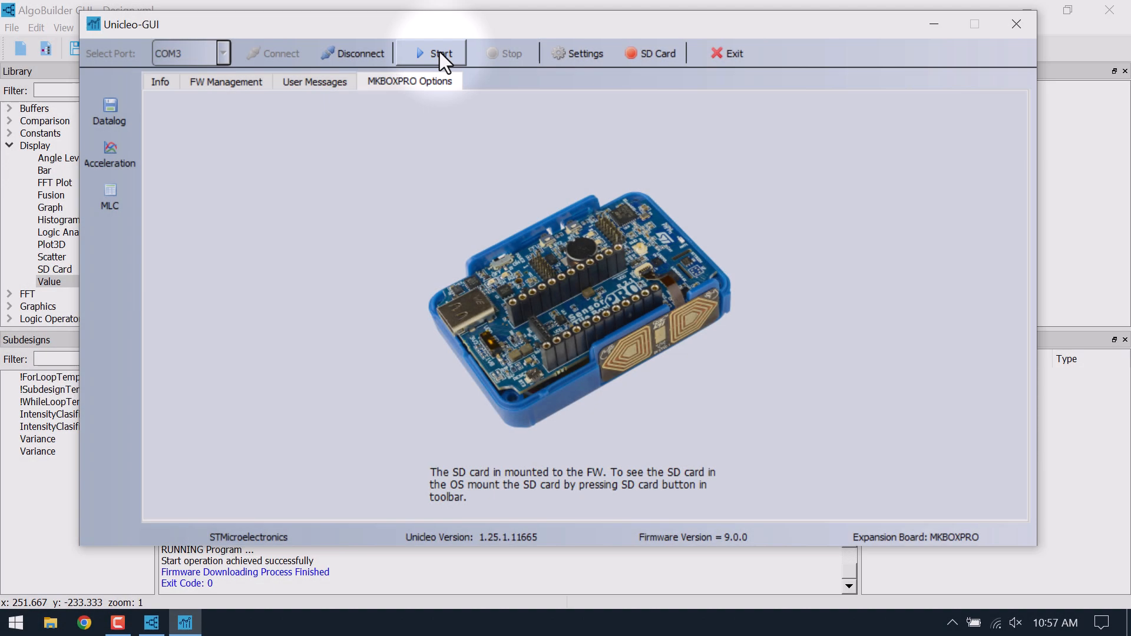
pyautogui.click(439, 53)
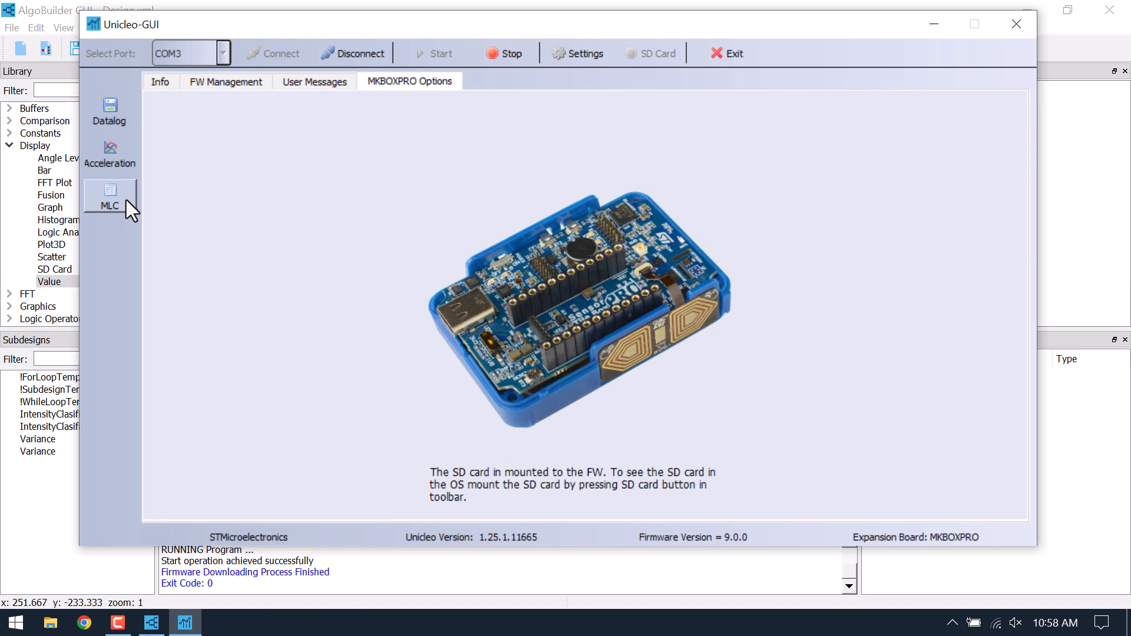
# Display the MLC value window together with the Acceleration plot, arranging both windows to observe the MLC Out value and the live curves.
pyautogui.click(126, 199)
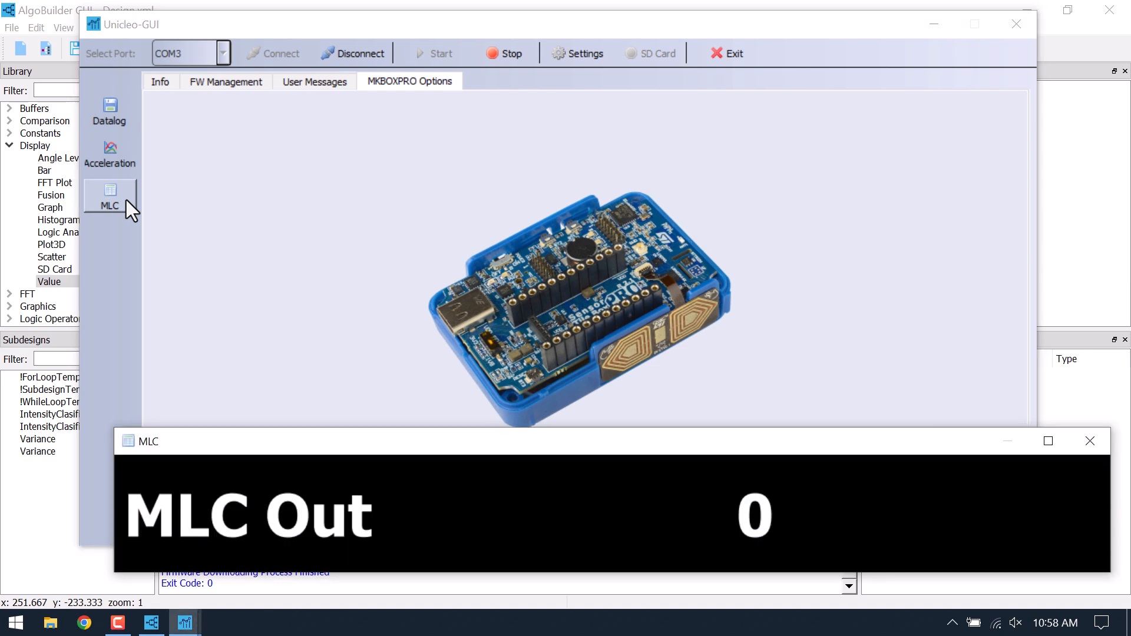
pyautogui.click(124, 162)
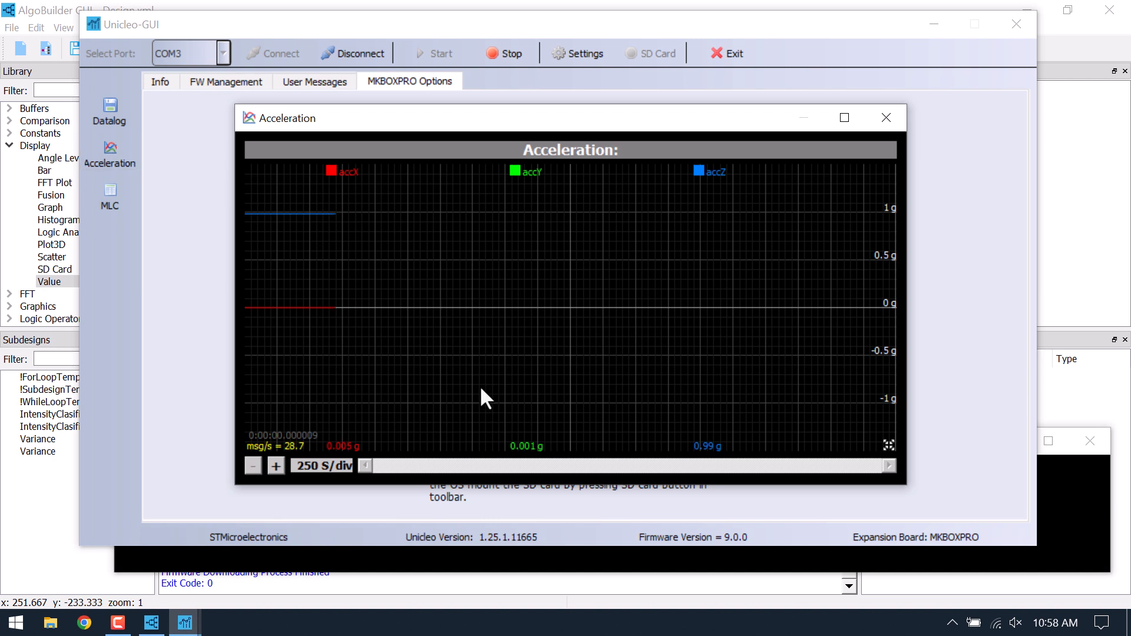
pyautogui.click(1044, 529)
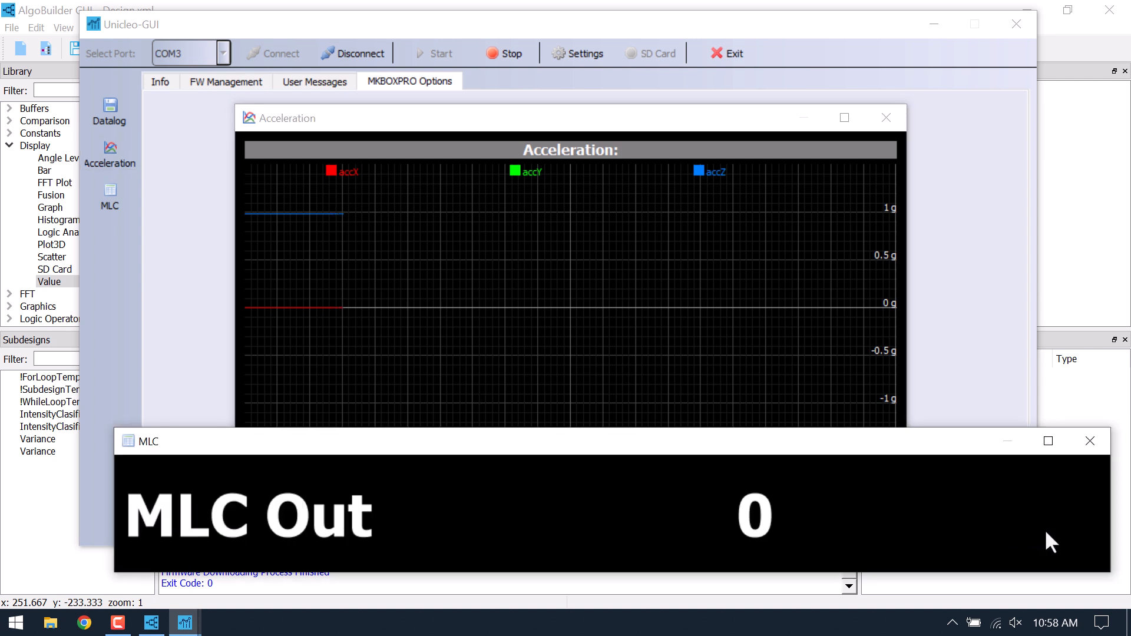
pyautogui.moveTo(921, 450); pyautogui.dragTo(916, 482)
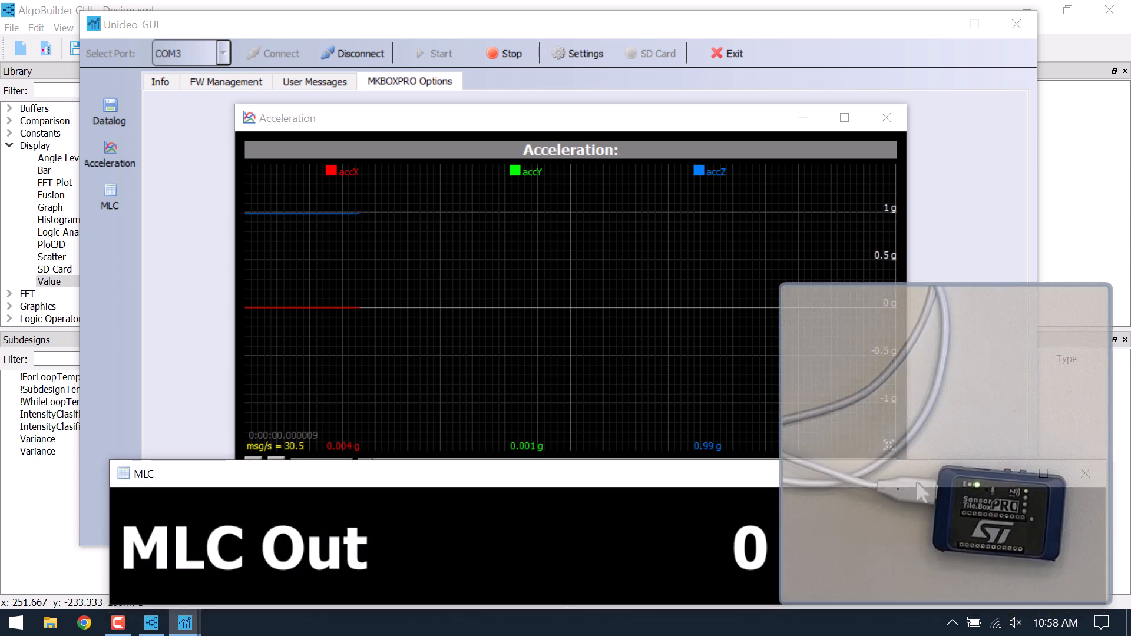
pyautogui.moveTo(781, 125); pyautogui.dragTo(784, 100)
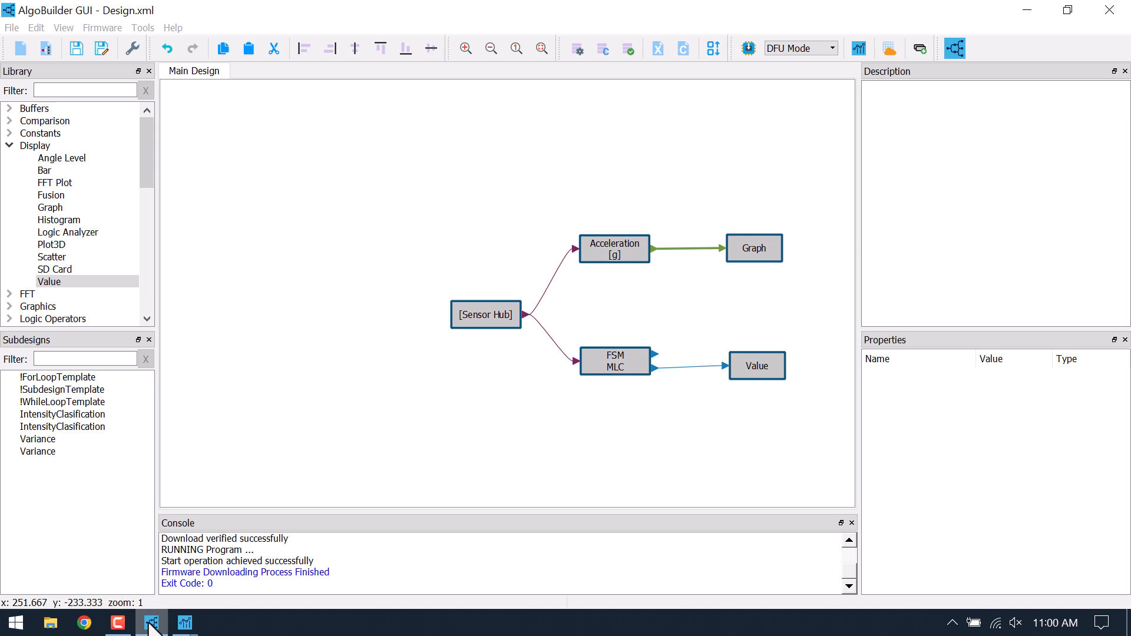
# Switch to AlgoBuilder and open the example design Example01_Demo.xml, declining to create its firmware directory.
pyautogui.click(10, 28)
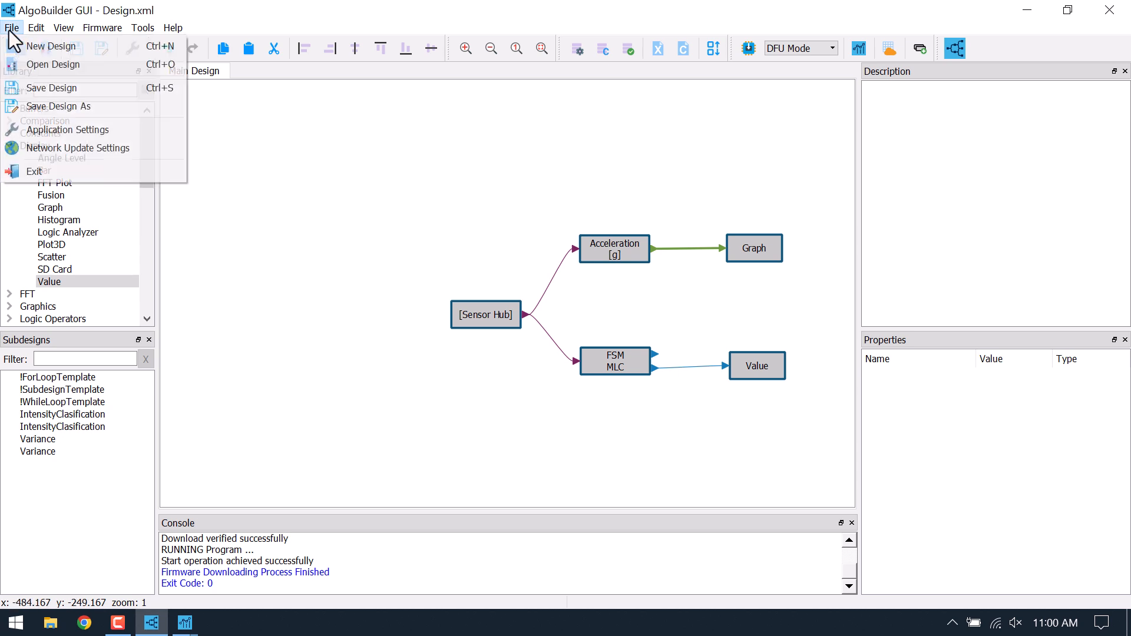
pyautogui.click(51, 64)
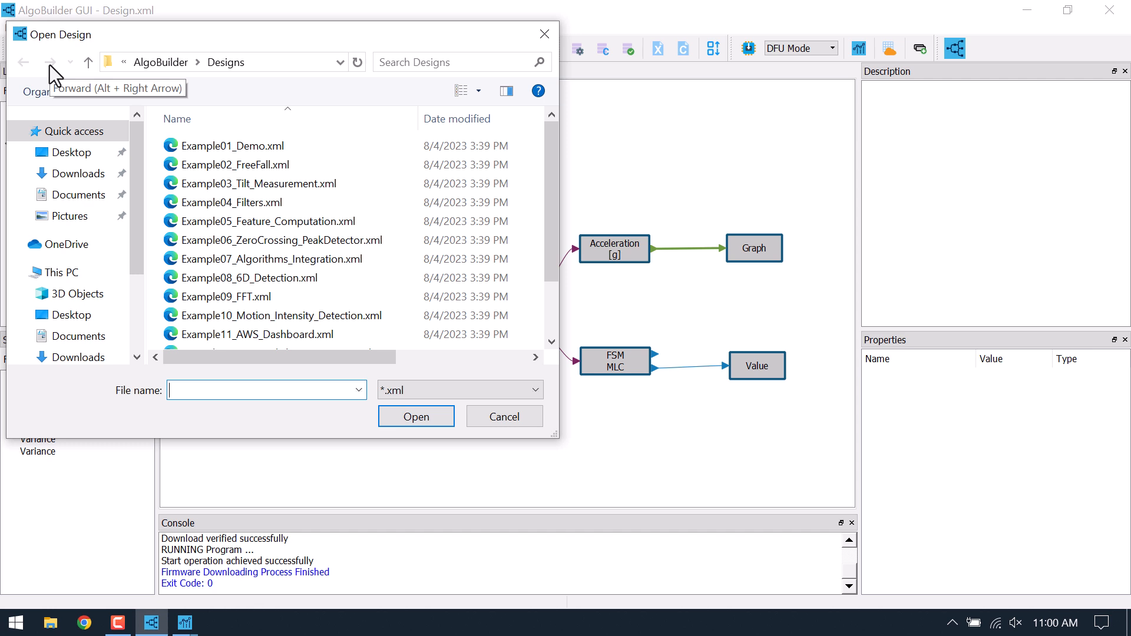
pyautogui.click(220, 147)
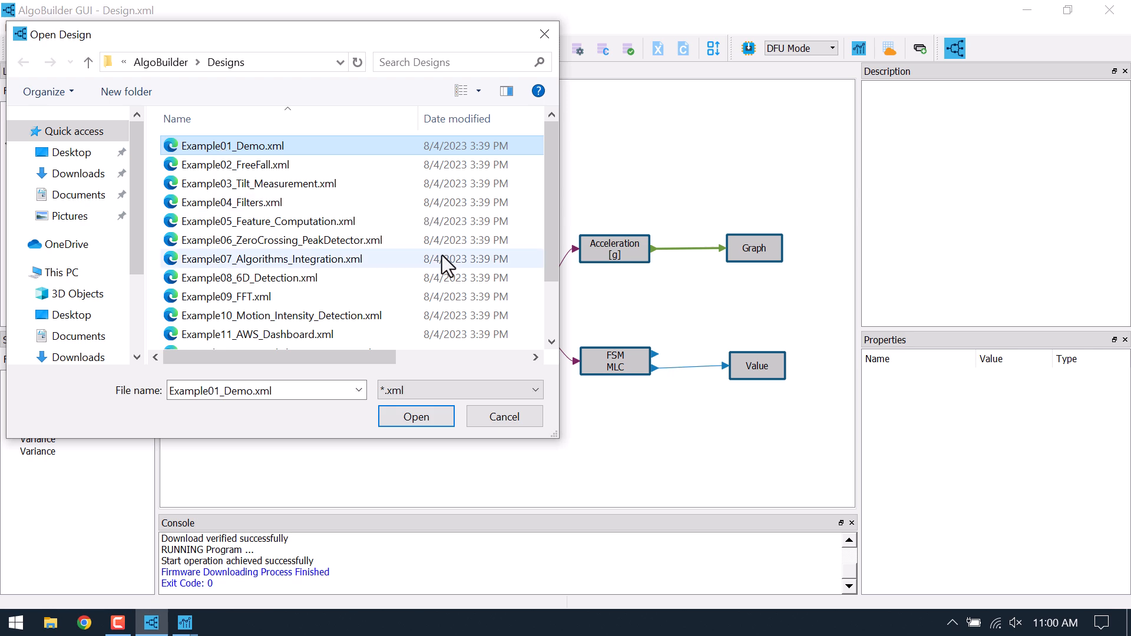
pyautogui.click(437, 413)
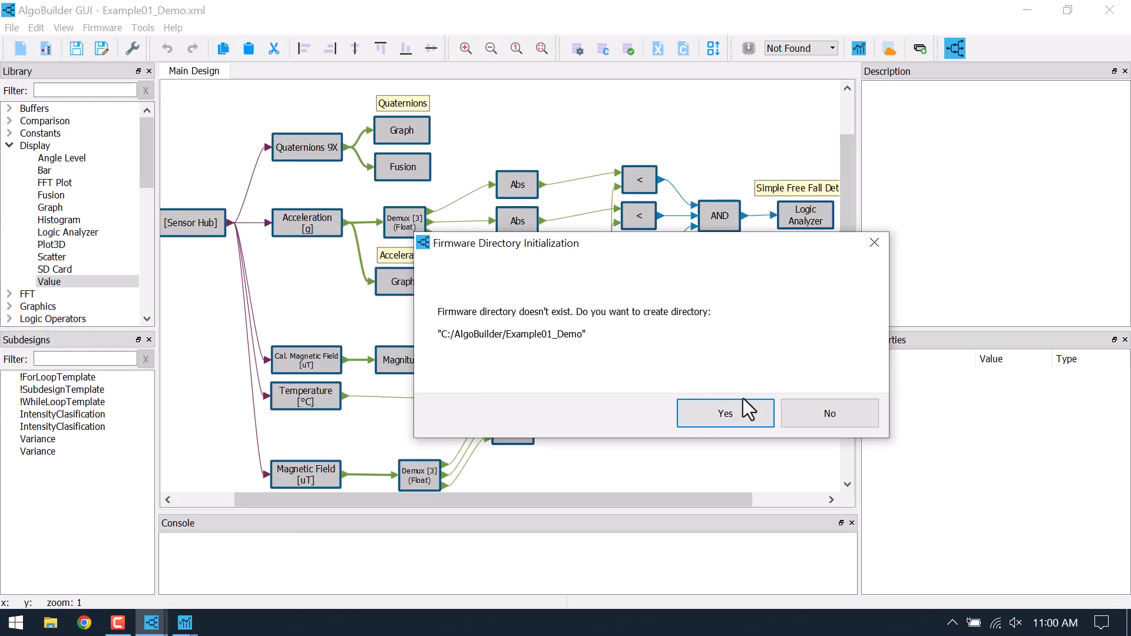
pyautogui.click(814, 420)
pyautogui.click(548, 220)
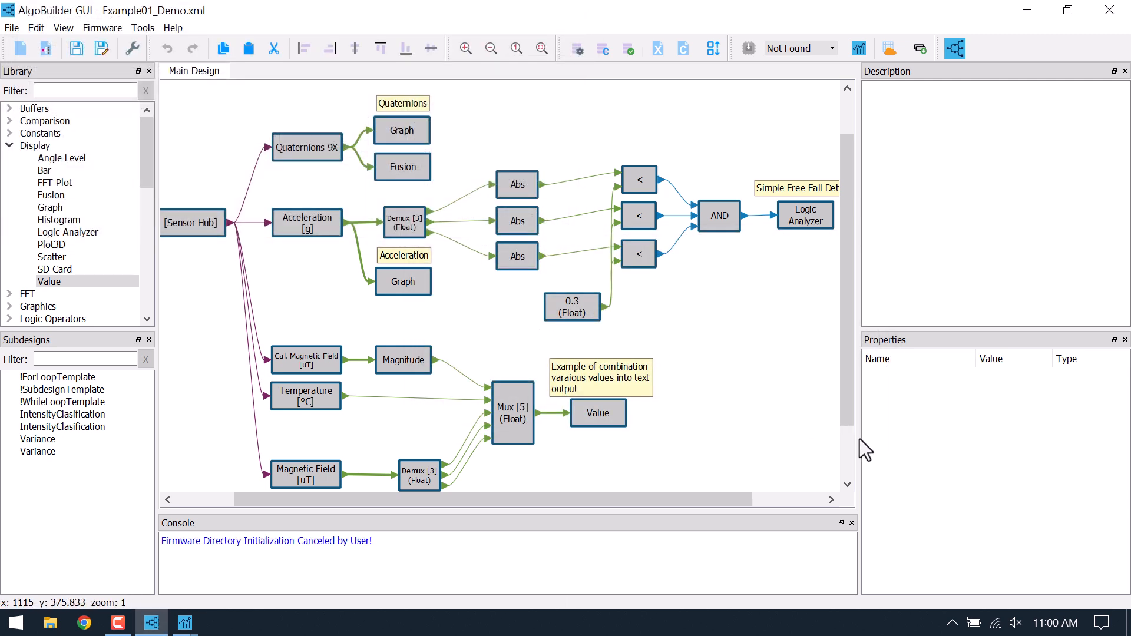